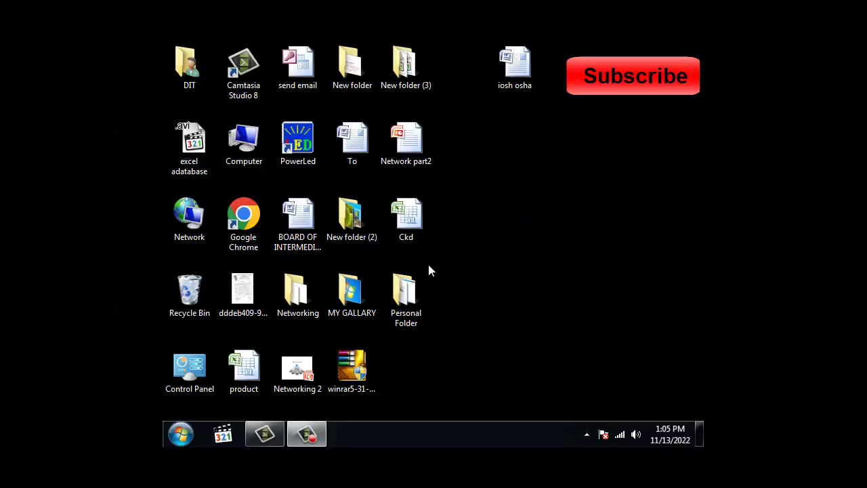
# Step: Launch Microsoft Office Access 2007 from Start > All Programs > Microsoft Office
pyautogui.click(178, 436)
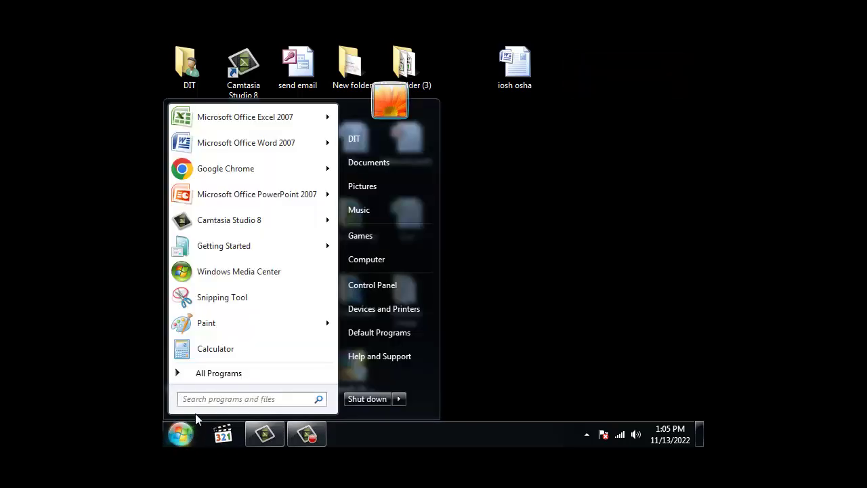
pyautogui.click(219, 373)
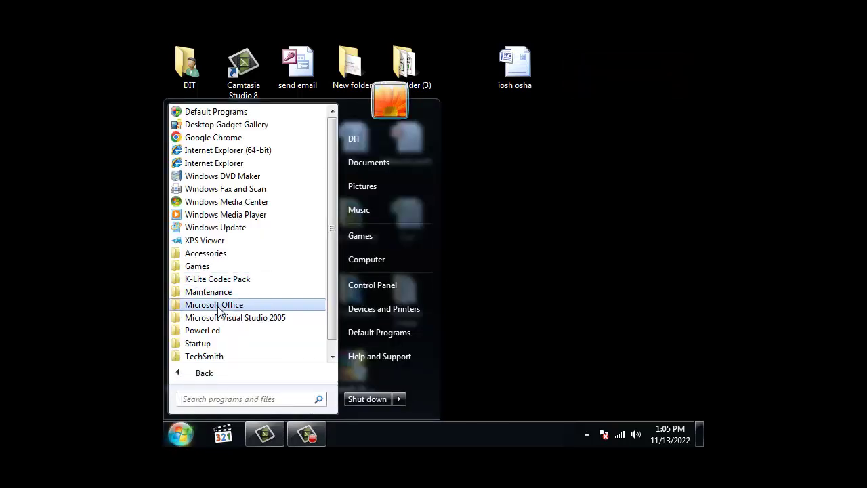
pyautogui.click(218, 306)
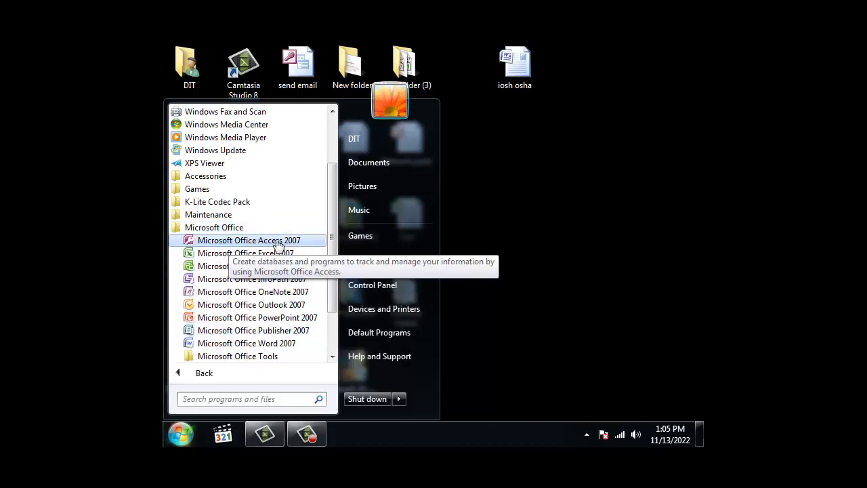
pyautogui.click(278, 245)
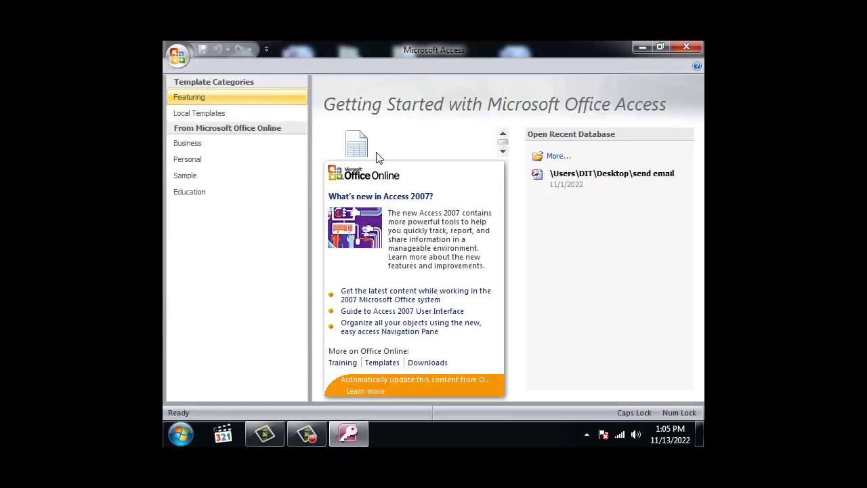
# Step: Create a blank database named 'MY DATA'
pyautogui.click(378, 154)
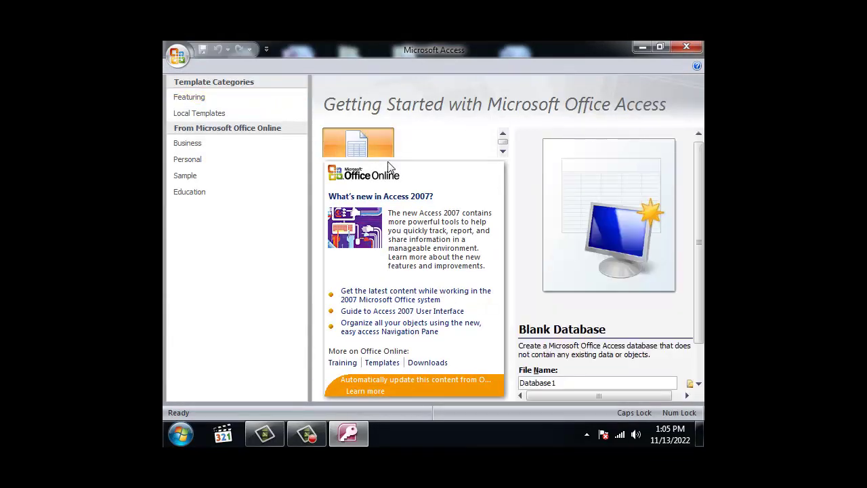
pyautogui.click(502, 152)
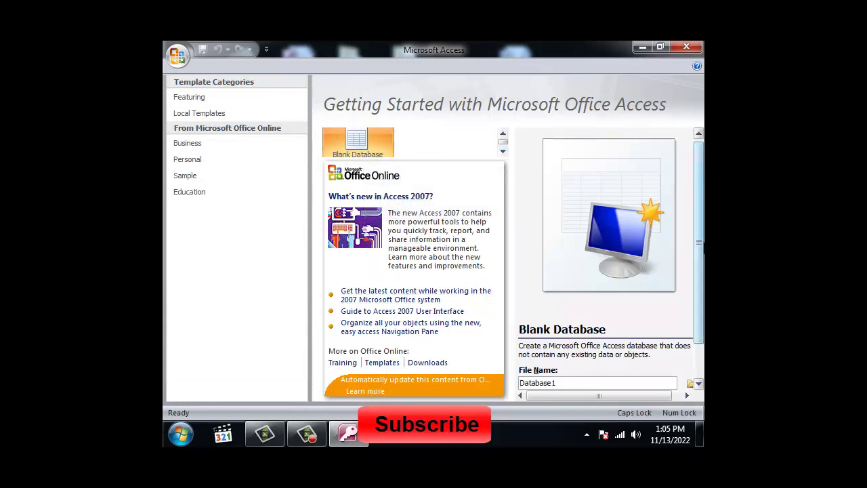
pyautogui.scroll(-1, 701, 285)
pyautogui.scroll(-1, 701, 285)
pyautogui.doubleClick(567, 338)
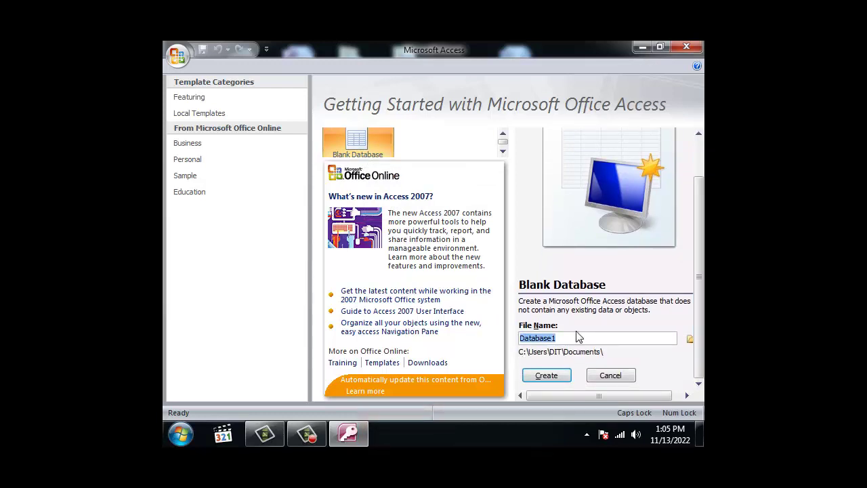
pyautogui.write('MY DATA')
pyautogui.click(548, 374)
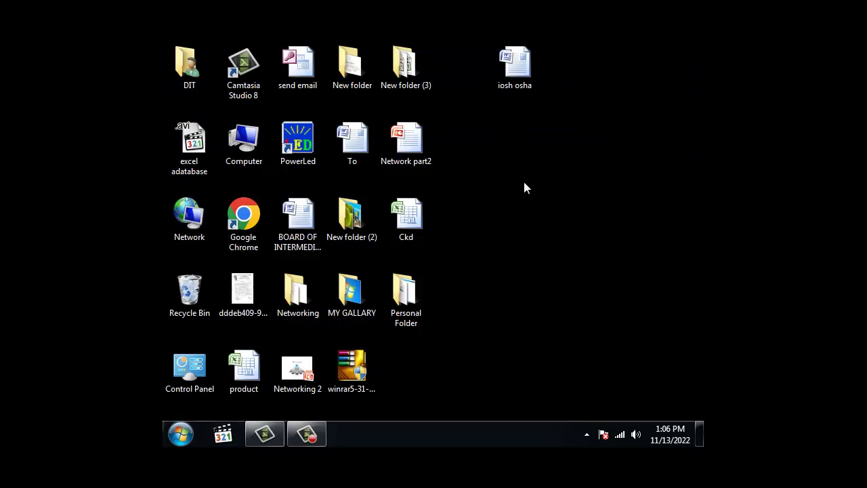
# Step: Relaunch Access by running MSACCESS from the Windows Run box
pyautogui.press('super+r')
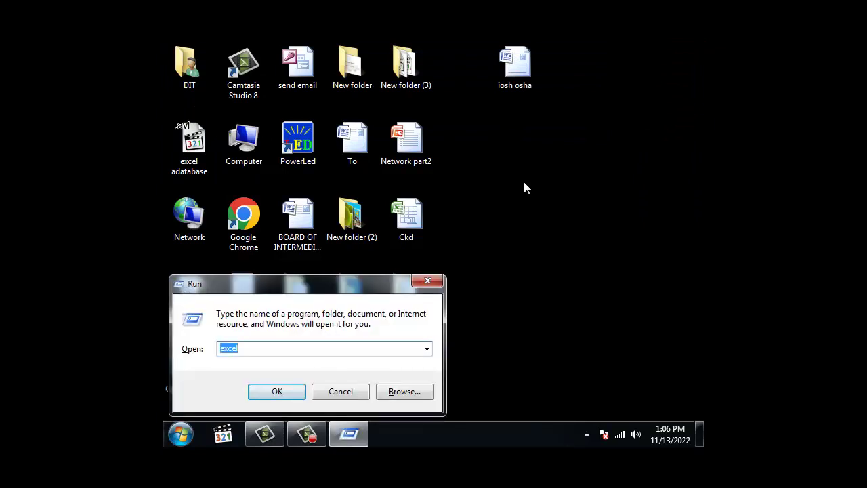
pyautogui.write('MSACCESS')
pyautogui.press('Return')
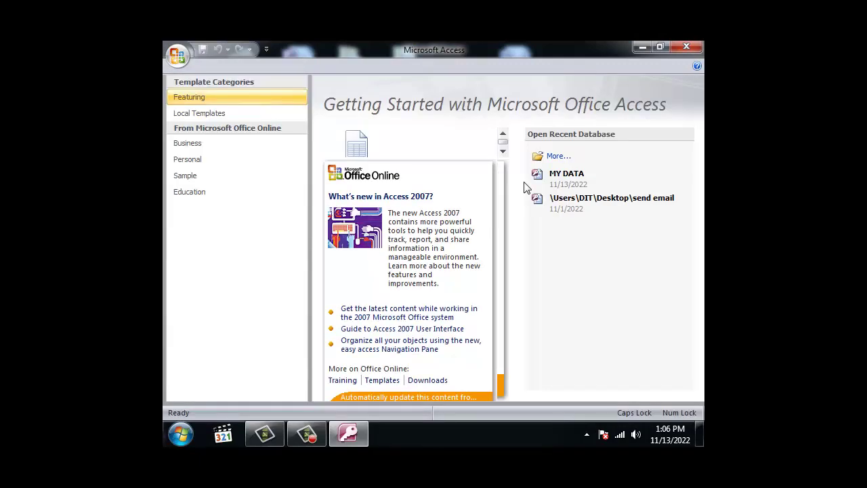
# Step: Create a blank database named 'MY FRIST CLASS'
pyautogui.click(382, 143)
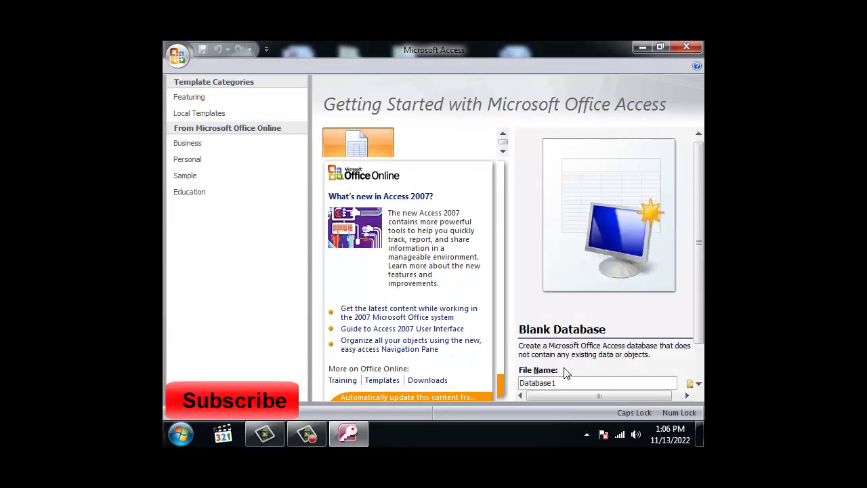
pyautogui.moveTo(569, 382); pyautogui.dragTo(483, 393)
pyautogui.write('MY FRIST CL')
pyautogui.write('ASS')
pyautogui.scroll(-2, 703, 344)
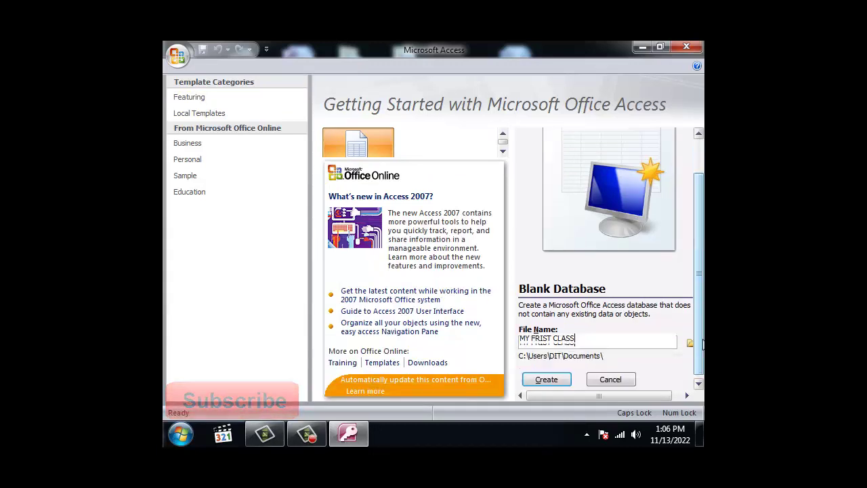
pyautogui.click(545, 376)
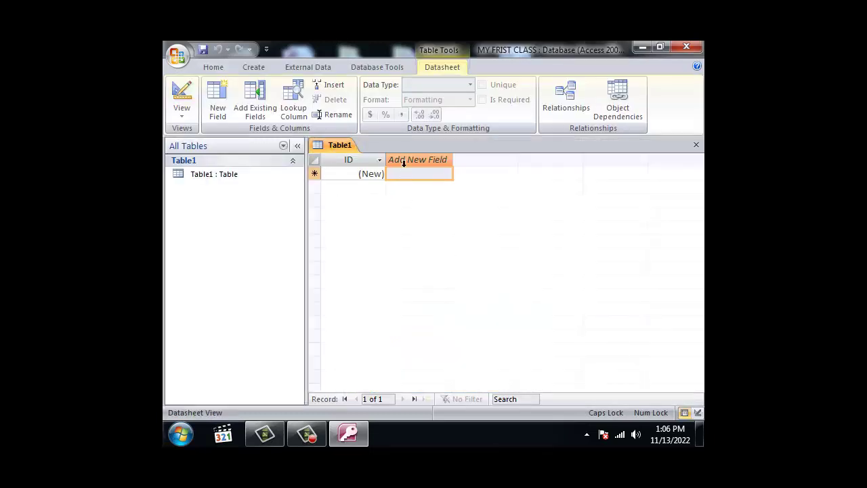
# Step: Close the empty Table1 datasheet and switch to the Create ribbon
pyautogui.click(695, 145)
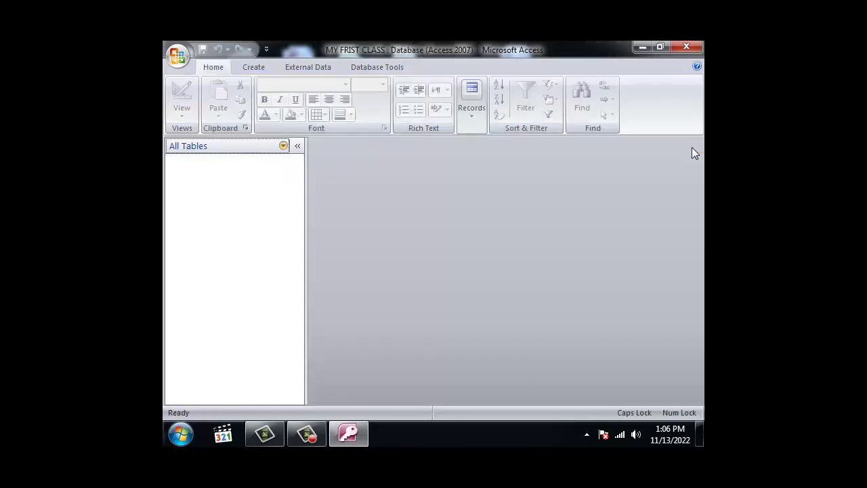
pyautogui.click(253, 68)
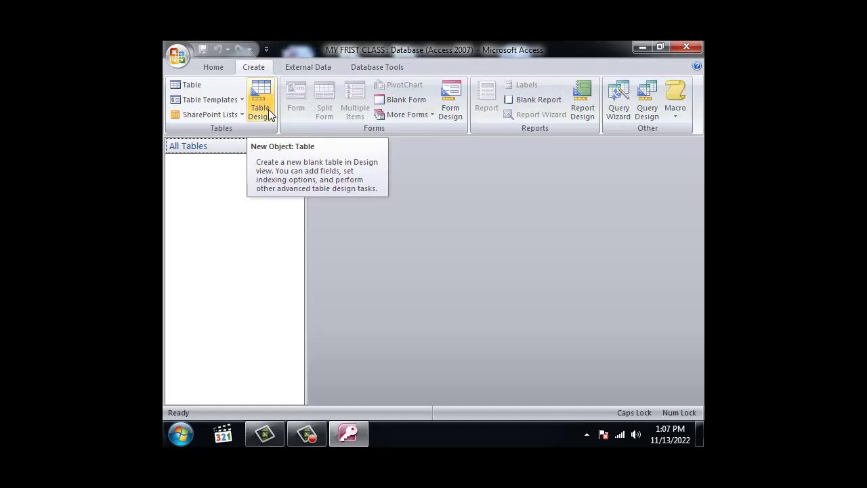
# Step: Open a new table in Table Design view, dismissing the Windows colour-scheme prompt
pyautogui.click(269, 115)
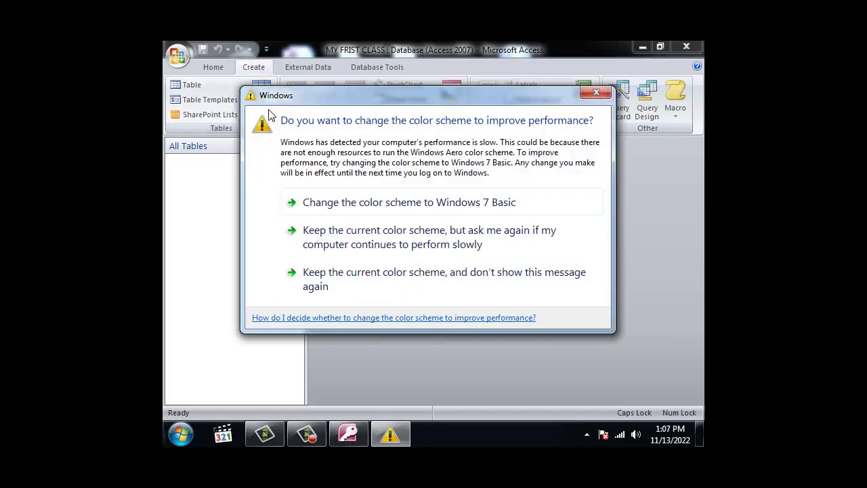
pyautogui.click(596, 95)
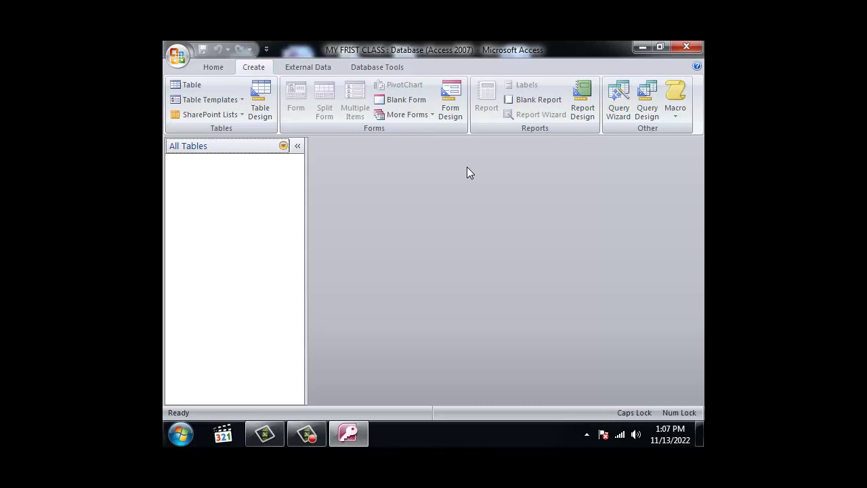
pyautogui.click(261, 116)
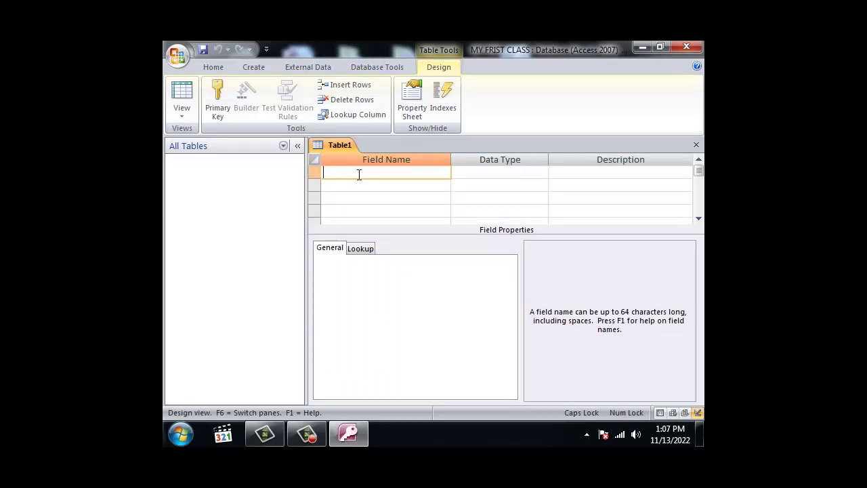
# Step: Add an SNO field with AutoNumber data type and move to the second field row
pyautogui.write('SNO')
pyautogui.press('Tab')
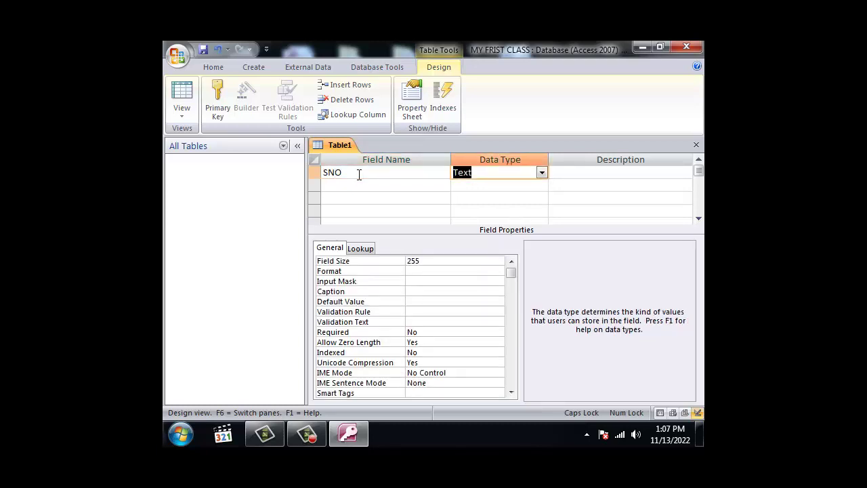
pyautogui.write('n')
pyautogui.press('BackSpace')
pyautogui.press('BackSpace')
pyautogui.write('a')
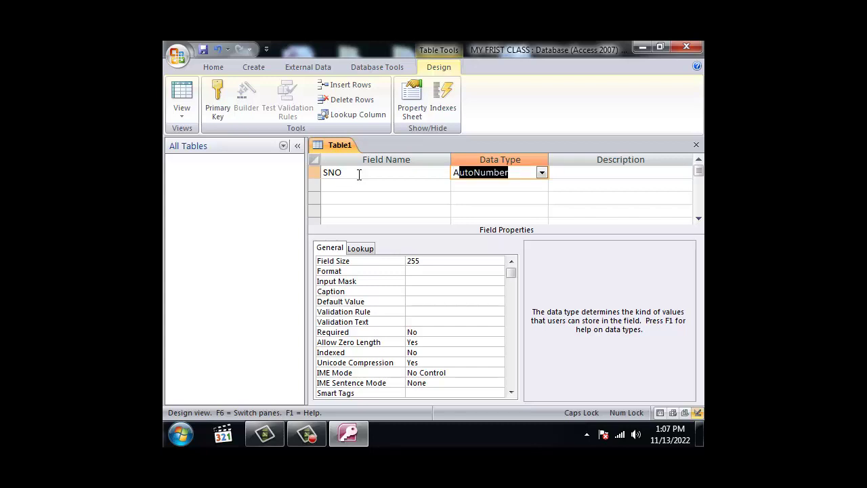
pyautogui.press('BackSpace')
pyautogui.press('BackSpace')
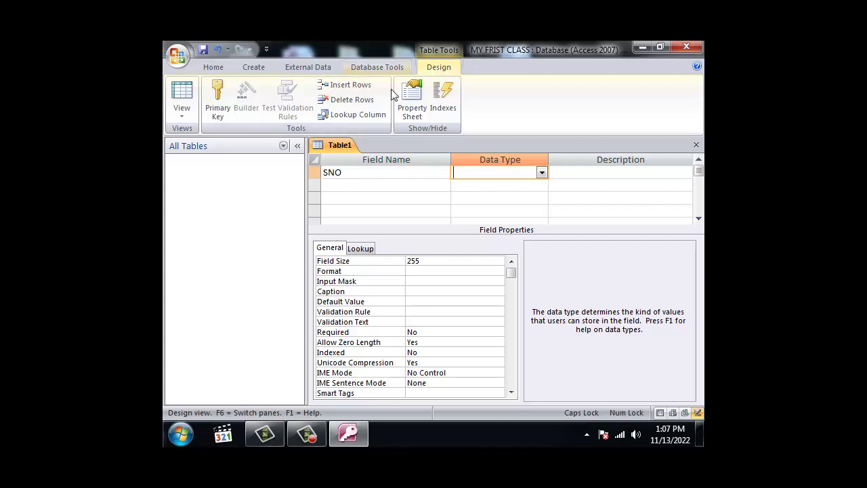
pyautogui.click(542, 173)
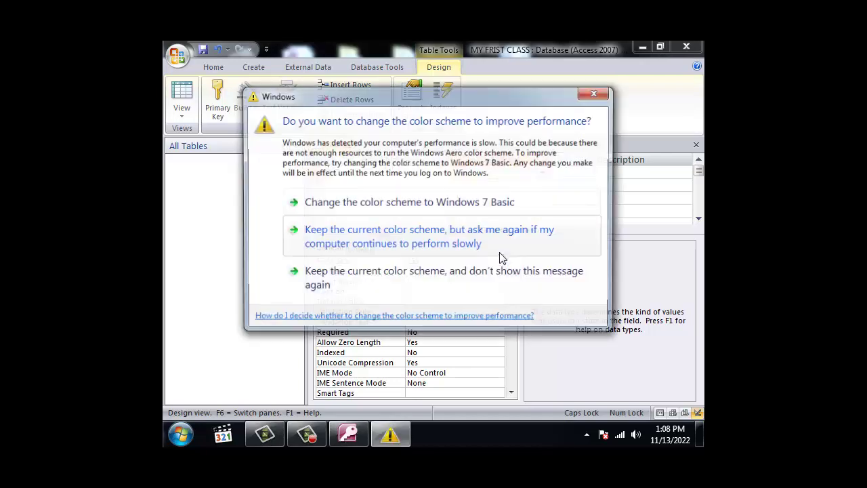
pyautogui.click(596, 93)
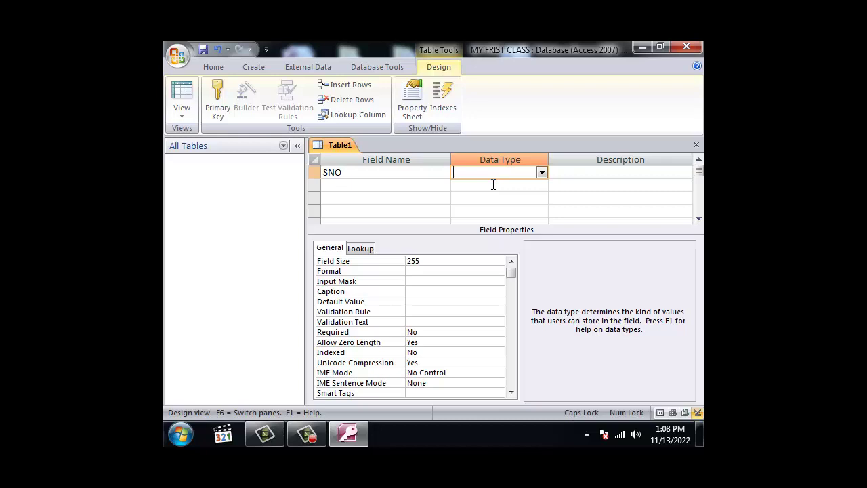
pyautogui.click(542, 172)
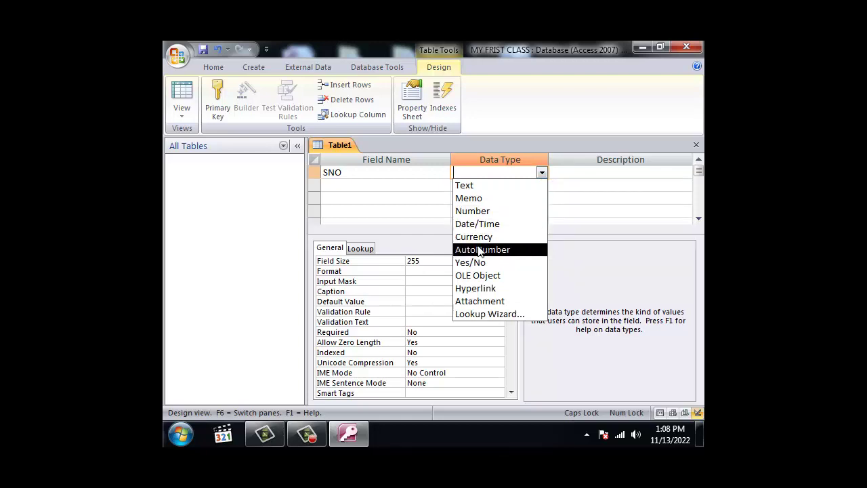
pyautogui.click(479, 251)
pyautogui.click(354, 181)
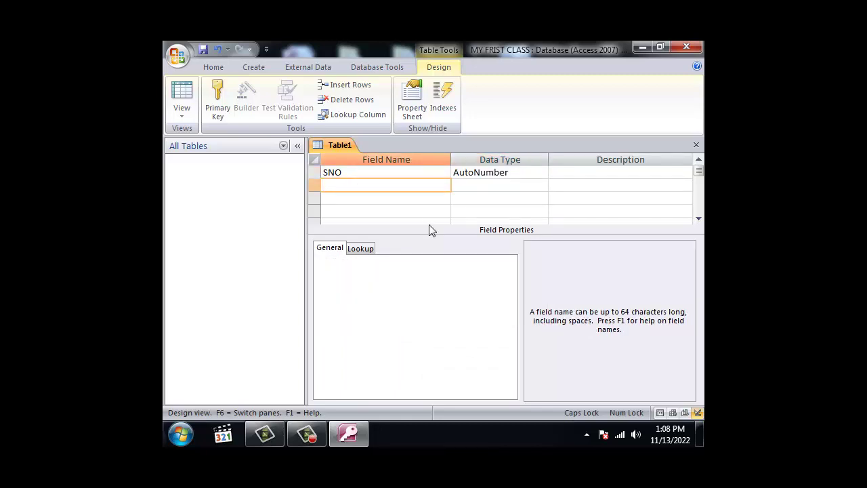
# Step: Add SNAME and FNAME as Text fields
pyautogui.write('SNAME')
pyautogui.press('Tab')
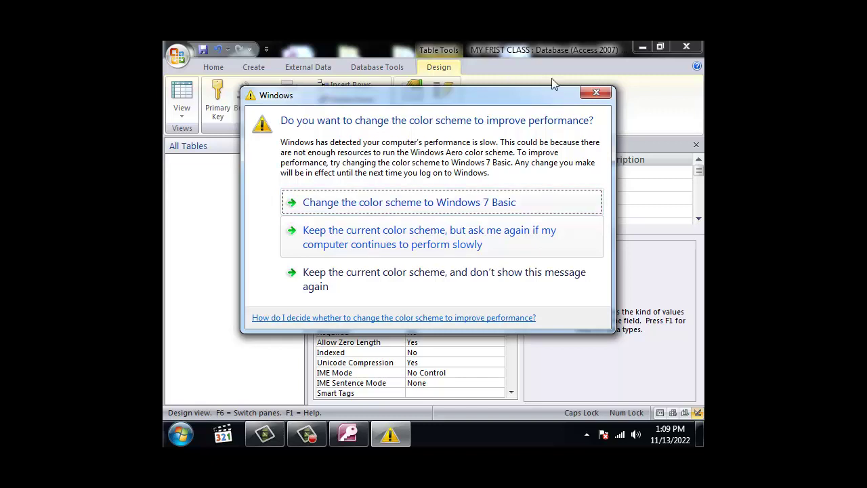
pyautogui.click(596, 93)
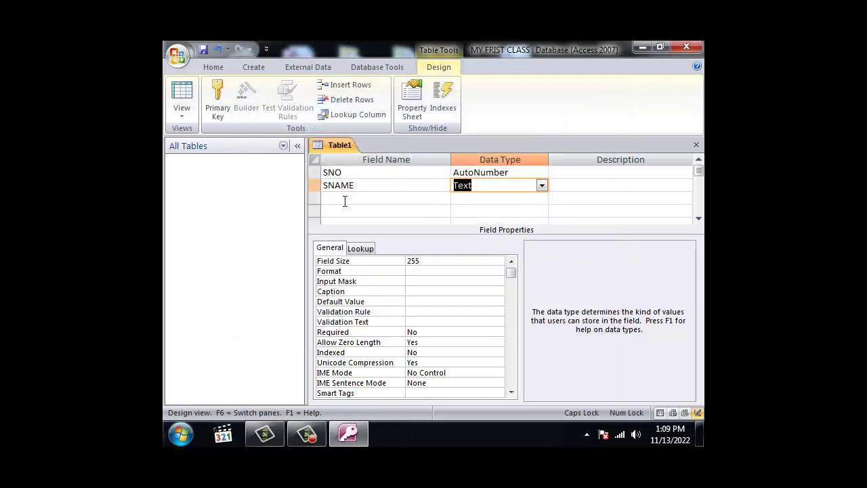
pyautogui.click(348, 201)
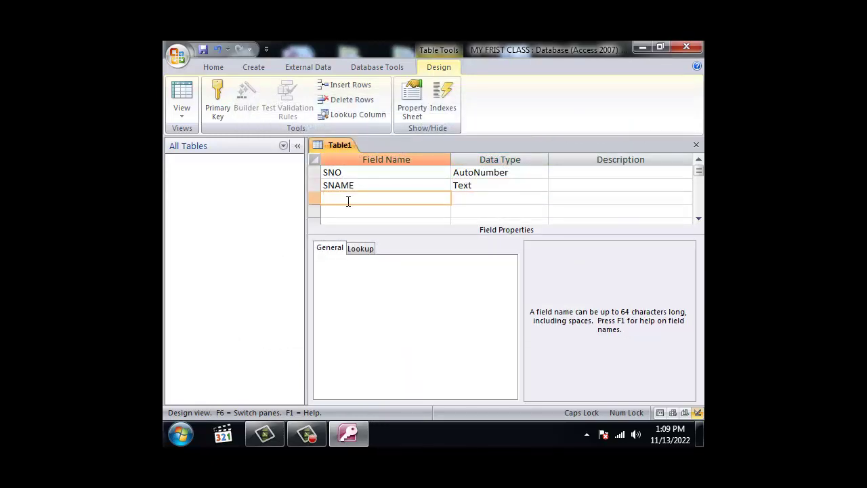
pyautogui.write('FNAME')
pyautogui.press('Tab')
# Step: Add a SALARY field with Number data type
pyautogui.press('Tab')
pyautogui.press('Tab')
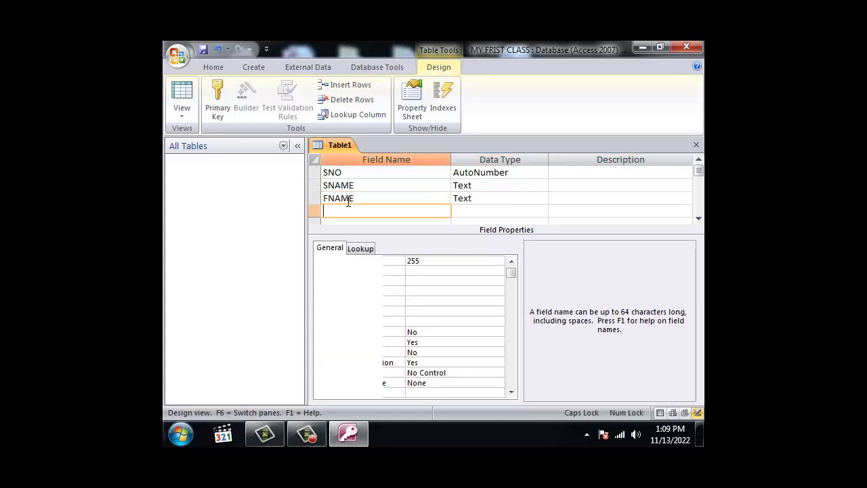
pyautogui.write('SALARYN')
pyautogui.press('Tab')
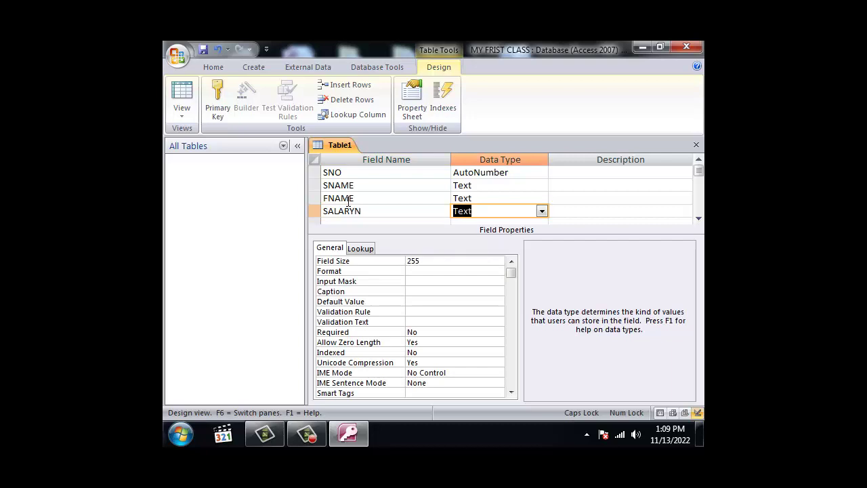
pyautogui.hotkey('shift', 'Tab')
pyautogui.write('SALARY')
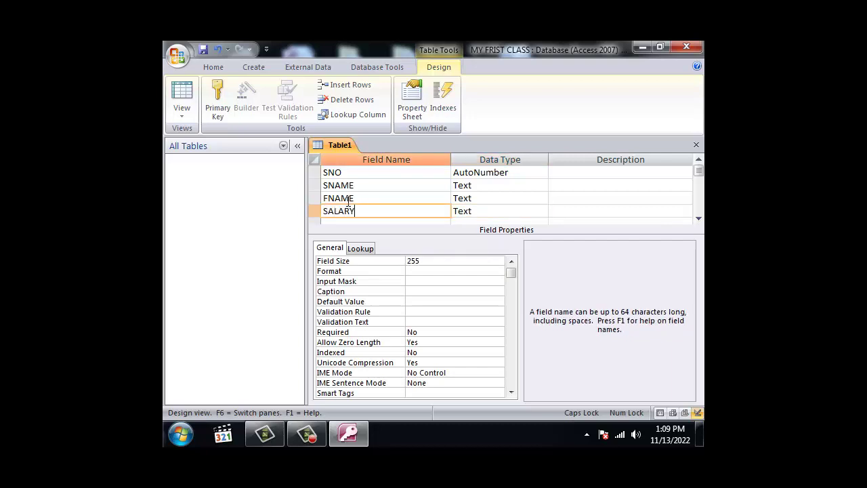
pyautogui.press('Tab')
pyautogui.write('N')
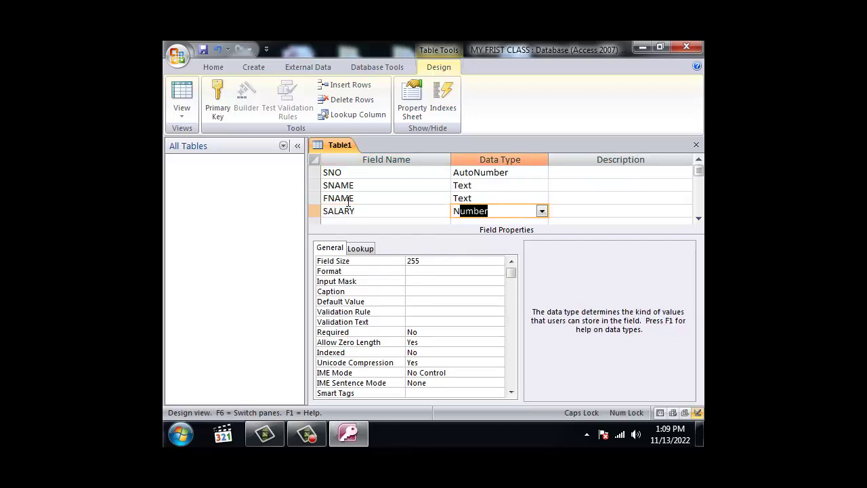
pyautogui.press('Tab')
pyautogui.press('Tab')
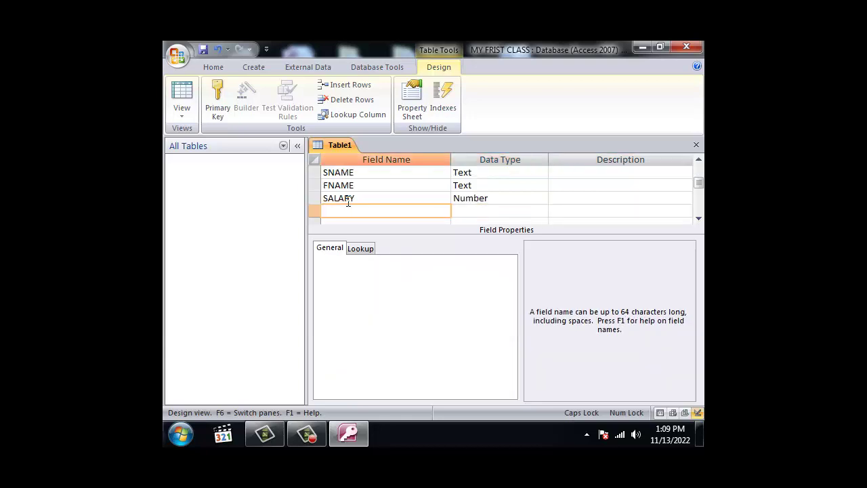
# Step: Add a DOB field with Date/Time data type and name the next field ADDRESS
pyautogui.write('DOB')
pyautogui.press('Tab')
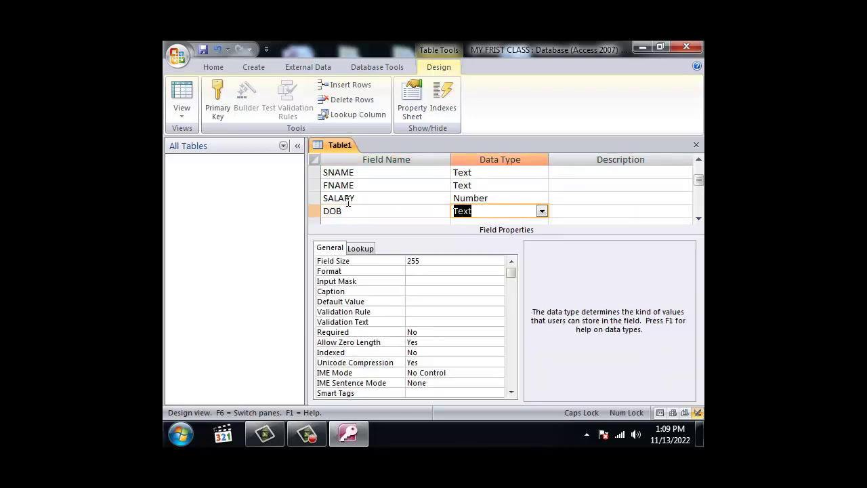
pyautogui.write('D')
pyautogui.press('Tab')
pyautogui.press('Tab')
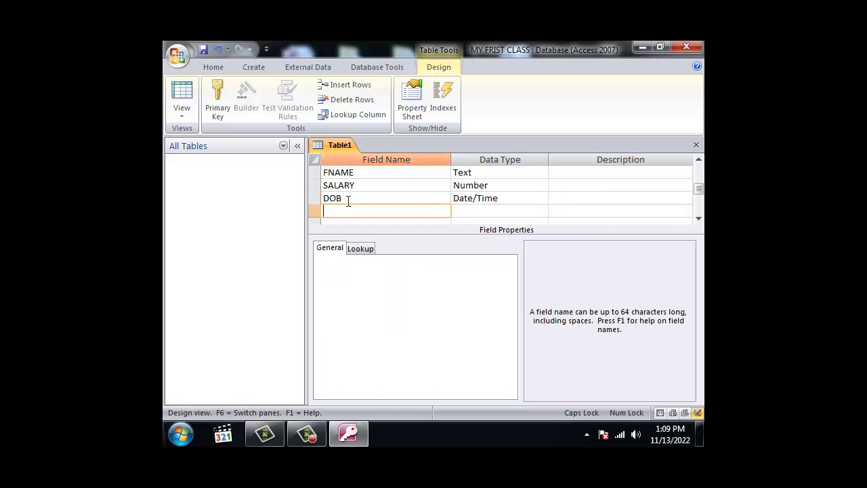
pyautogui.write('ADDRESS')
pyautogui.press('Tab')
# Step: Set ADDRESS to the Memo data type, dismissing the colour-scheme warning
pyautogui.write('M')
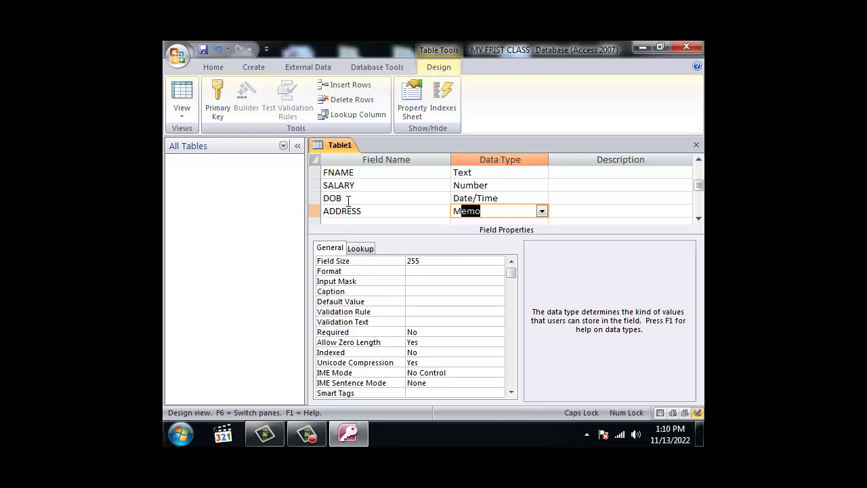
pyautogui.press('Tab')
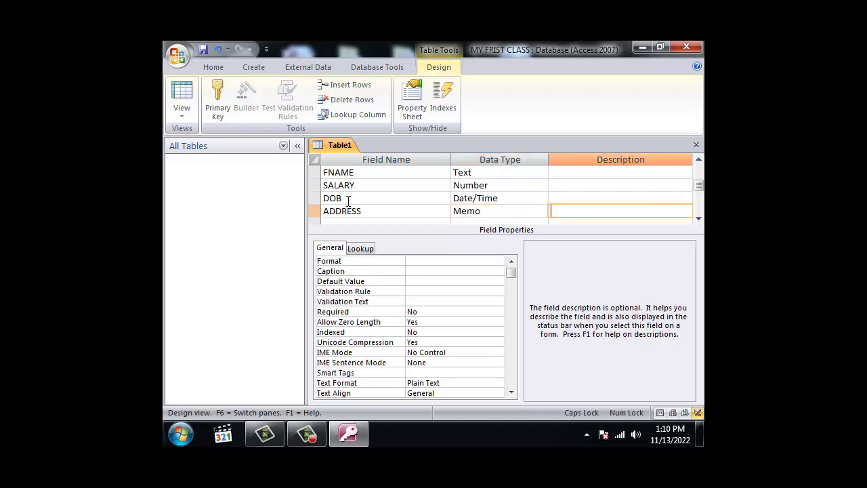
pyautogui.press('Tab')
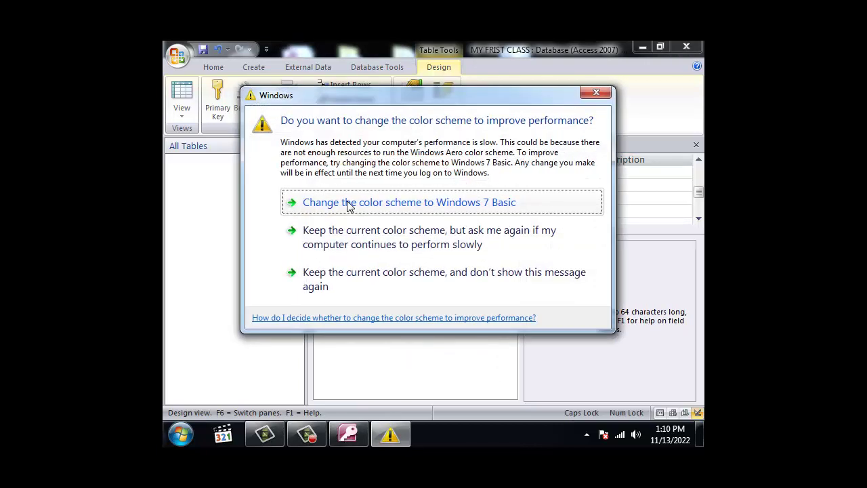
pyautogui.click(349, 205)
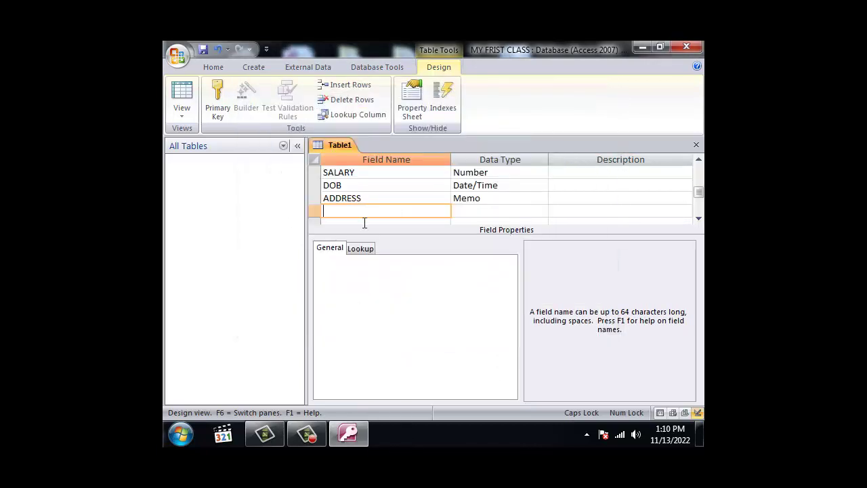
# Step: Add a MOBILE field as Memo and name the next field EMAIL
pyautogui.write('MOBILE')
pyautogui.press('Tab')
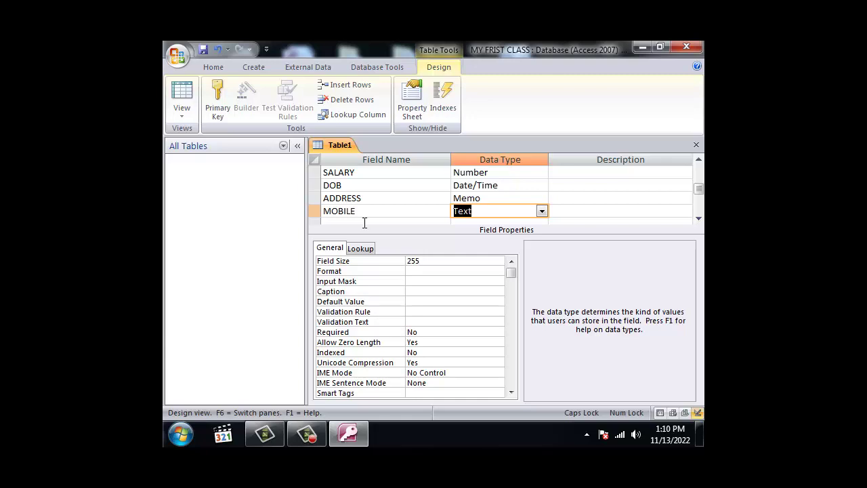
pyautogui.press('BackSpace')
pyautogui.write('N')
pyautogui.press('BackSpace')
pyautogui.press('BackSpace')
pyautogui.write('m')
pyautogui.click(365, 223)
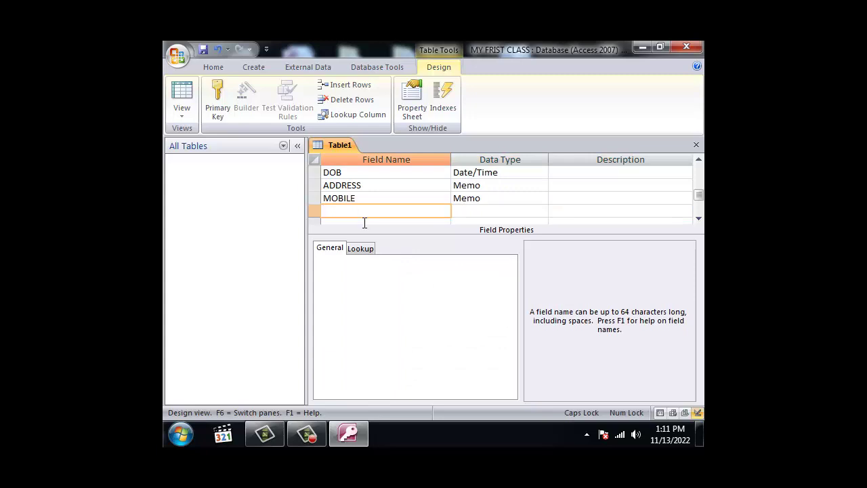
pyautogui.write('EMAIL')
pyautogui.press('Tab')
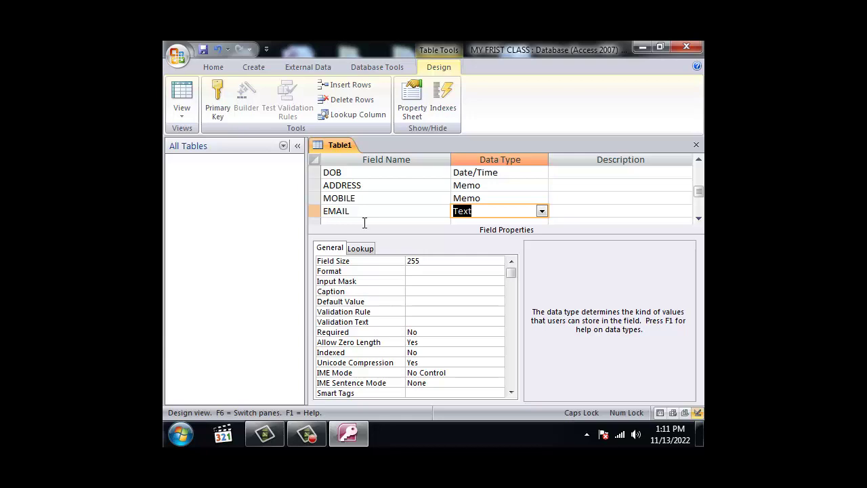
# Step: Make EMAIL a Hyperlink field and add PICTURE as an OLE Object field
pyautogui.write('h')
pyautogui.click(365, 223)
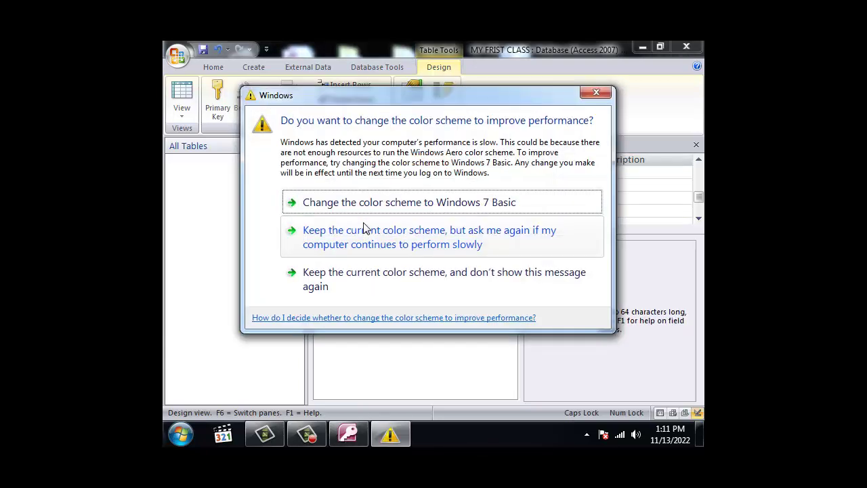
pyautogui.click(397, 376)
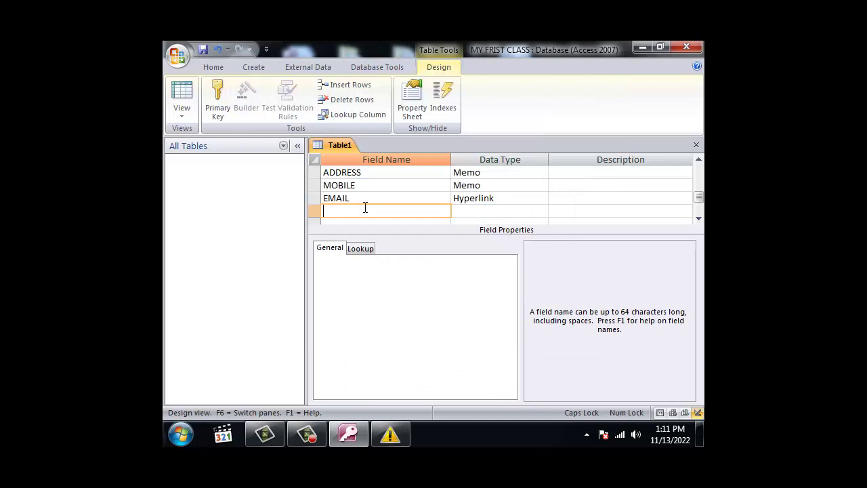
pyautogui.write('PICTURE')
pyautogui.press('Tab')
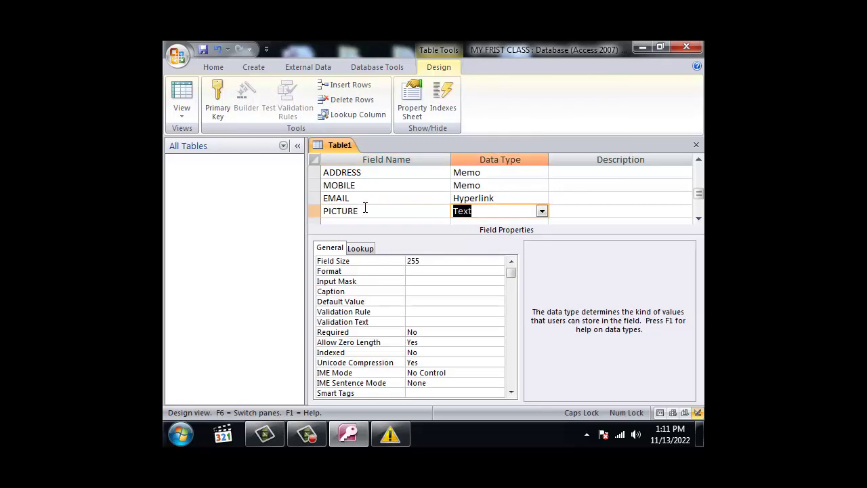
pyautogui.write('o')
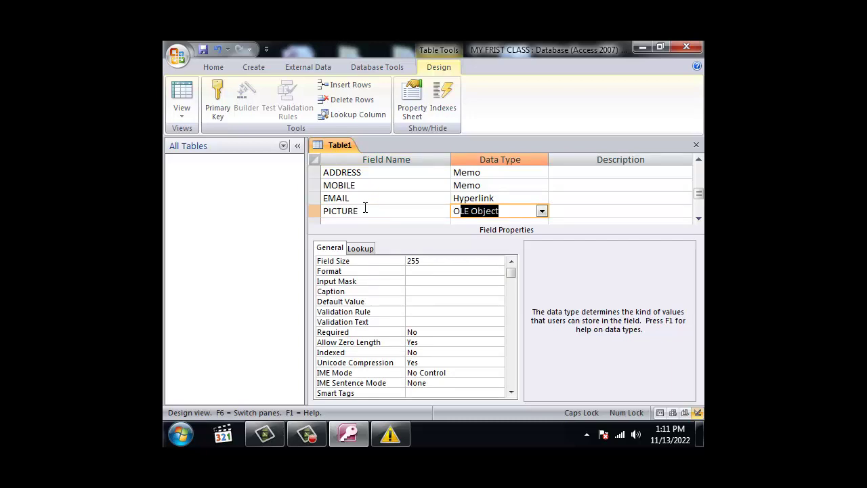
pyautogui.press('Tab')
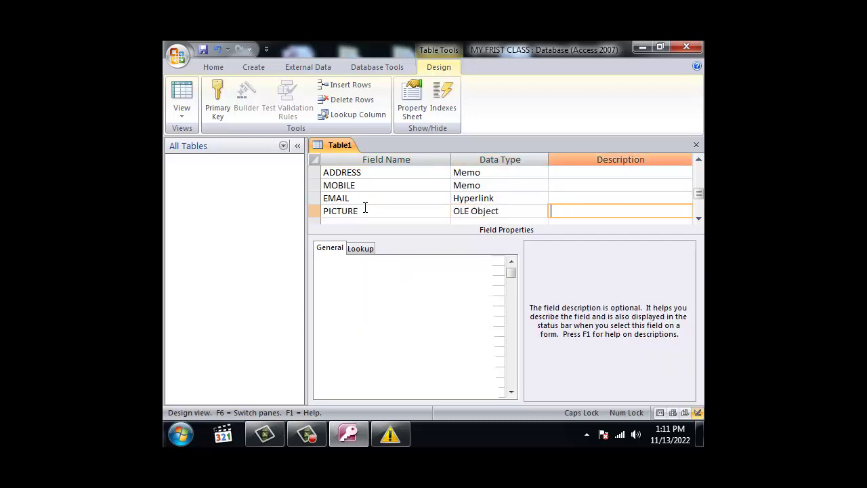
pyautogui.press('Tab')
# Step: Add a MARREID field with Yes/No data type
pyautogui.write('MA')
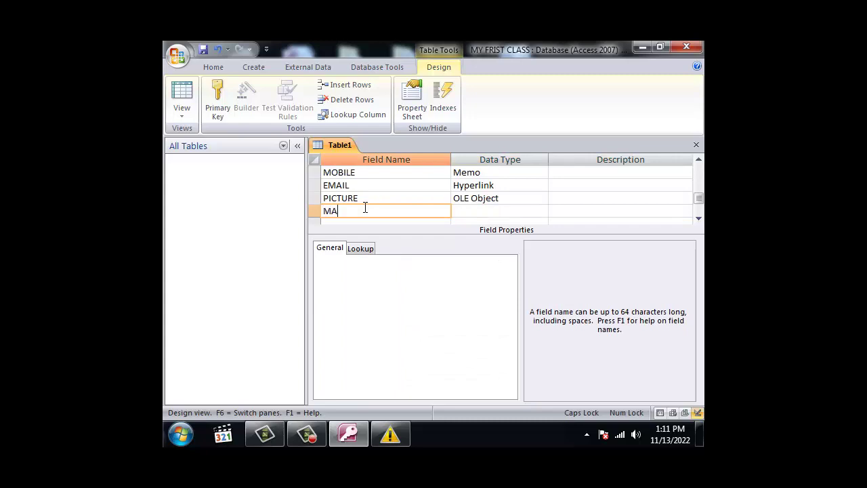
pyautogui.write('RREID')
pyautogui.press('Tab')
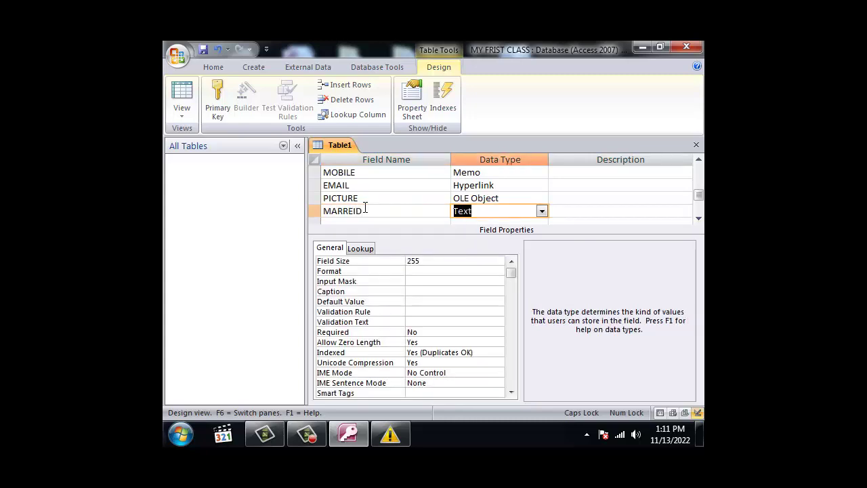
pyautogui.write('y')
pyautogui.press('Tab')
pyautogui.write('MON')
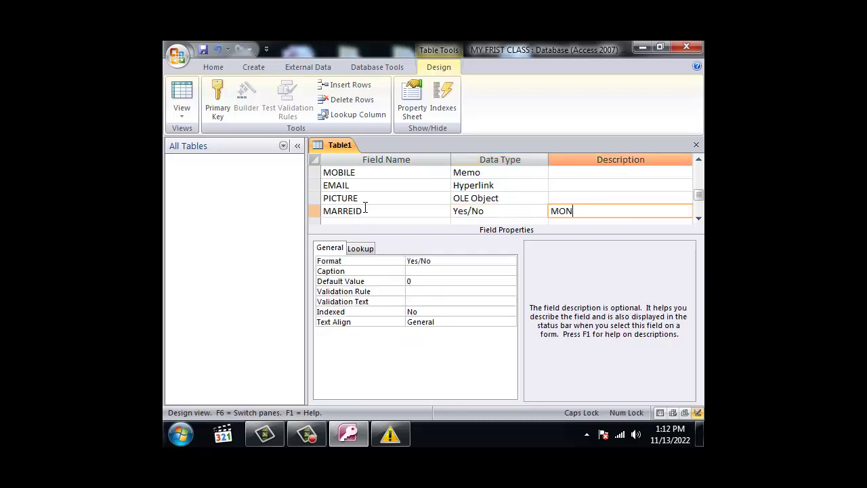
pyautogui.press('BackSpace')
pyautogui.press('BackSpace')
# Step: Add a MONEY field with Currency data type, correcting the misspelled name
pyautogui.press('BackSpace')
pyautogui.press('Tab')
pyautogui.write('MN')
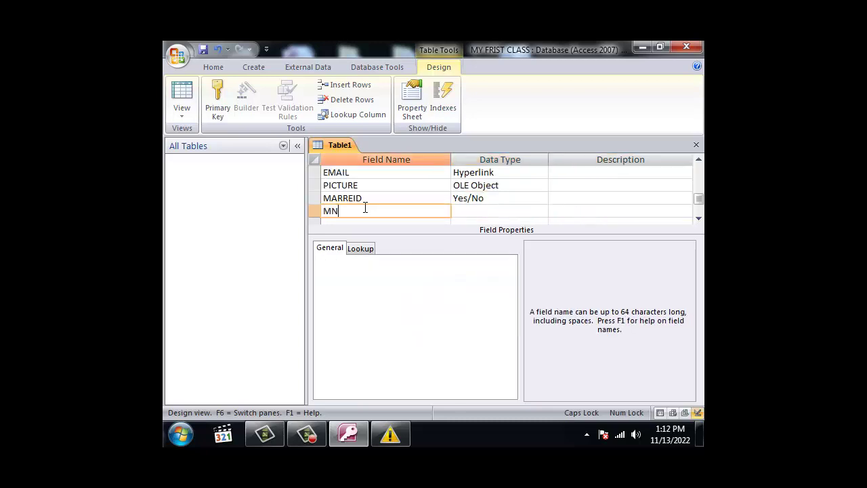
pyautogui.write('EY')
pyautogui.press('Tab')
pyautogui.press('BackSpace')
pyautogui.write('Text')
pyautogui.hotkey('shift', 'Tab')
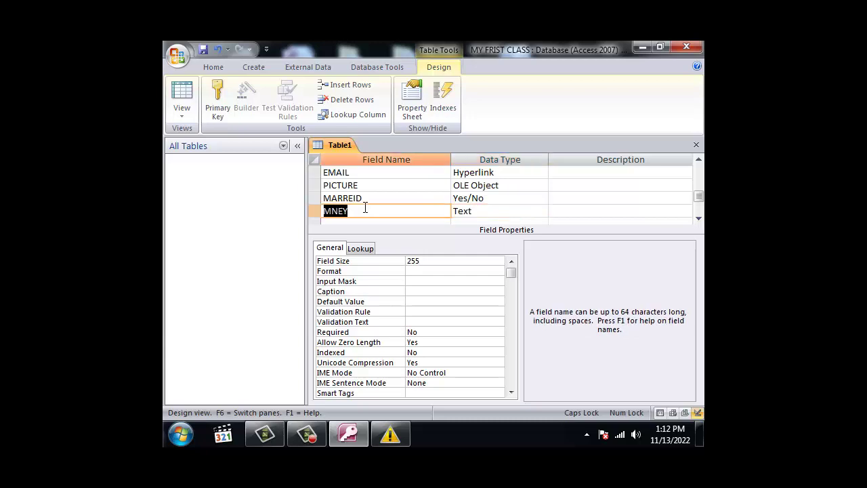
pyautogui.write('MONEY')
pyautogui.press('Tab')
pyautogui.write('C')
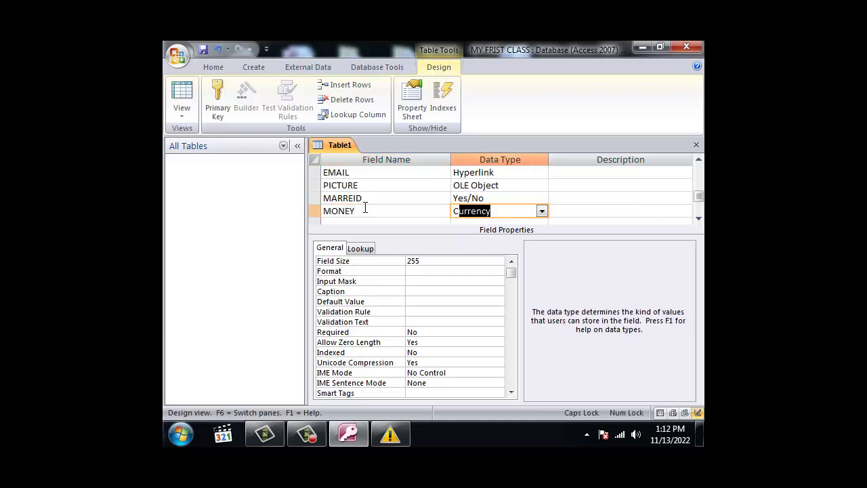
pyautogui.press('Tab')
pyautogui.press('Tab')
pyautogui.click(492, 211)
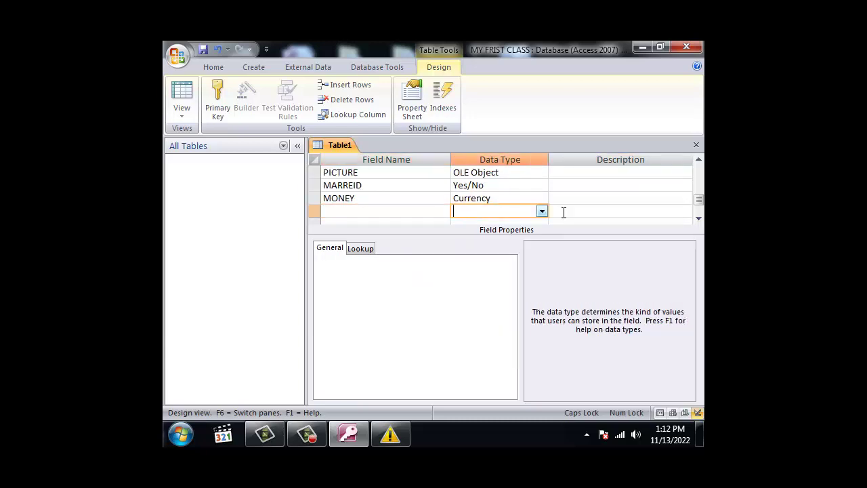
pyautogui.click(541, 211)
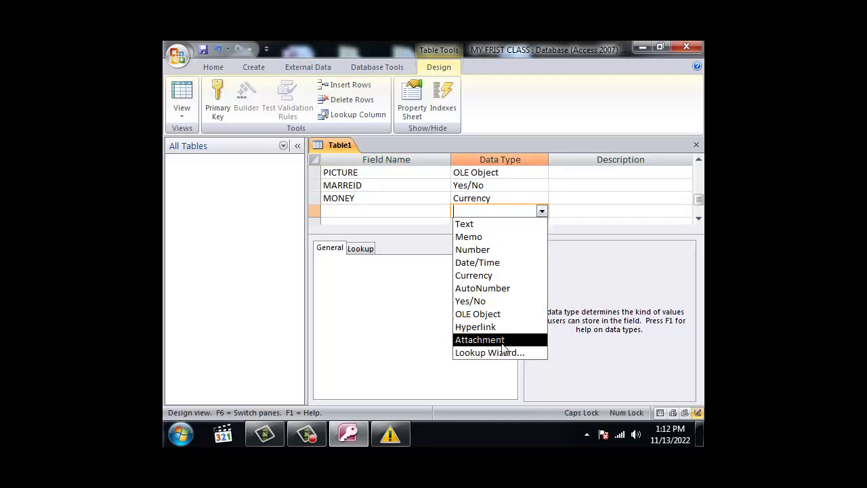
pyautogui.click(356, 210)
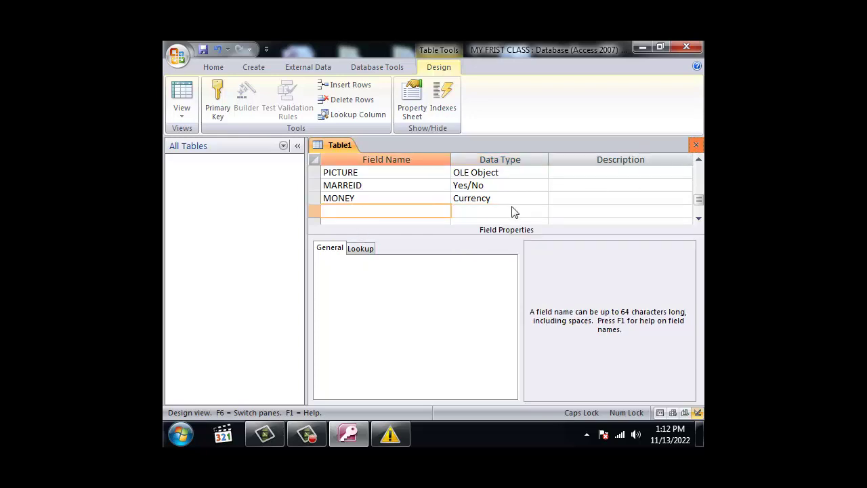
# Step: Close the table design, save it under the name Table1, and answer the primary key prompt
pyautogui.hotkey('ctrl', 'w')
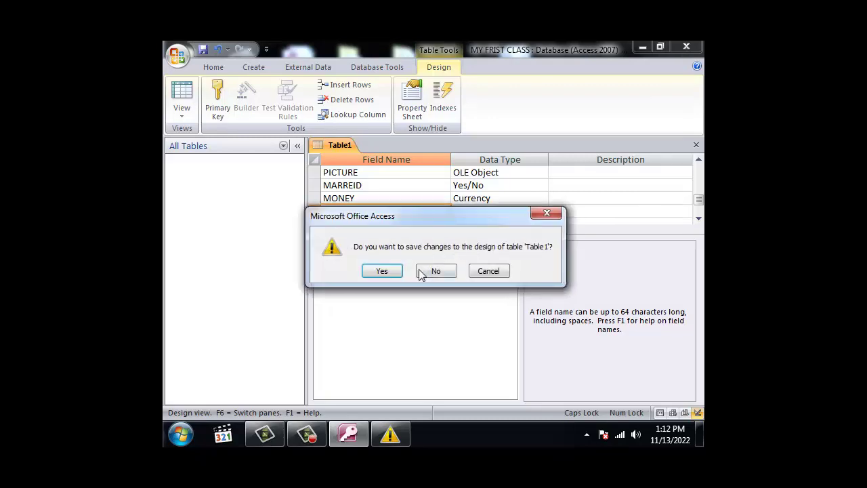
pyautogui.click(383, 270)
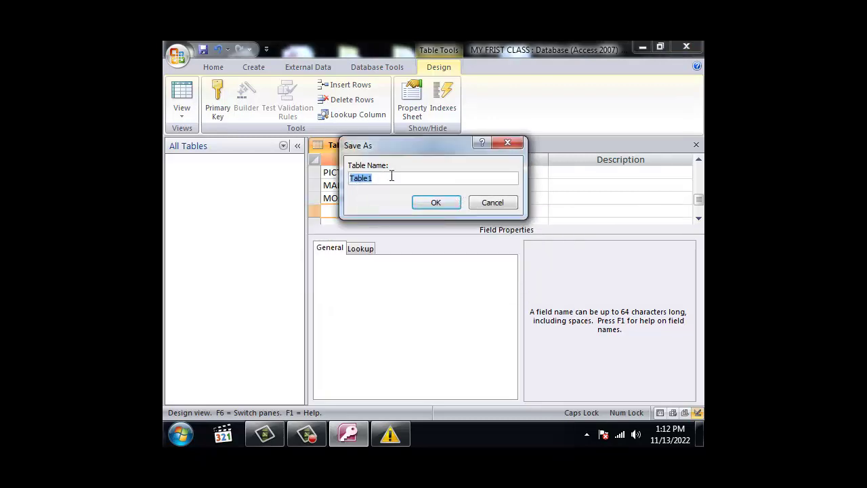
pyautogui.click(428, 207)
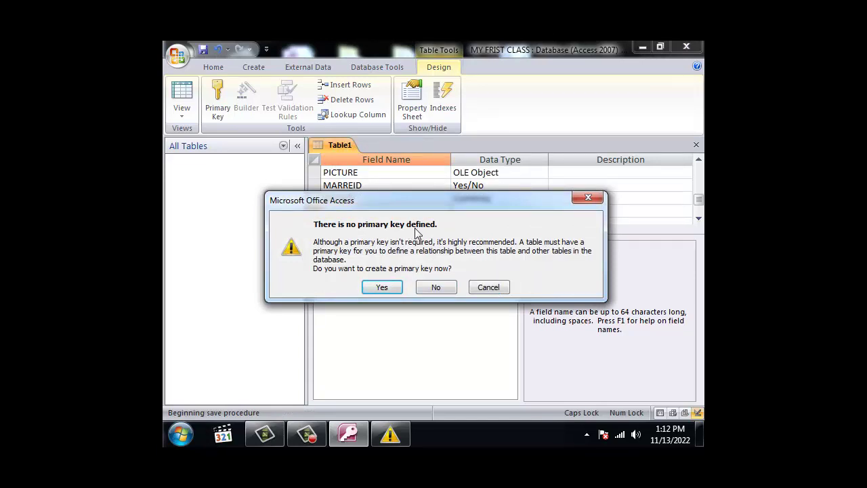
pyautogui.click(435, 287)
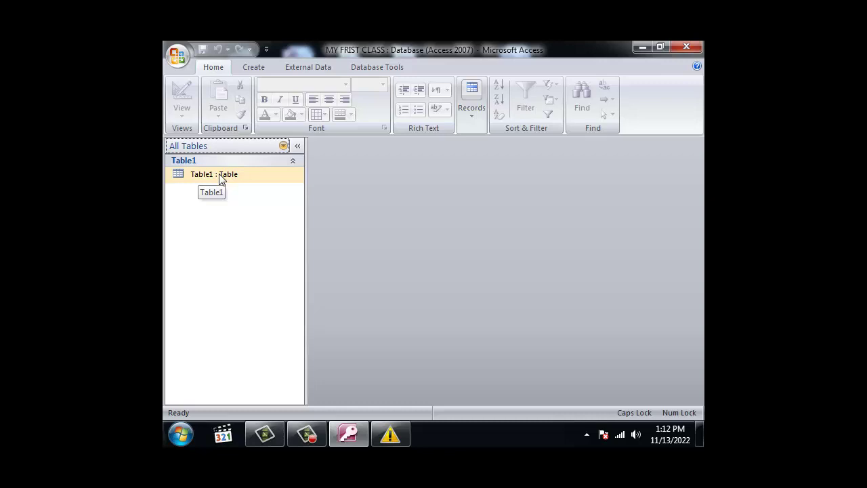
# Step: Open Table1 and enter the student's names, salary 89789 and birth date 12/4/1999
pyautogui.doubleClick(220, 178)
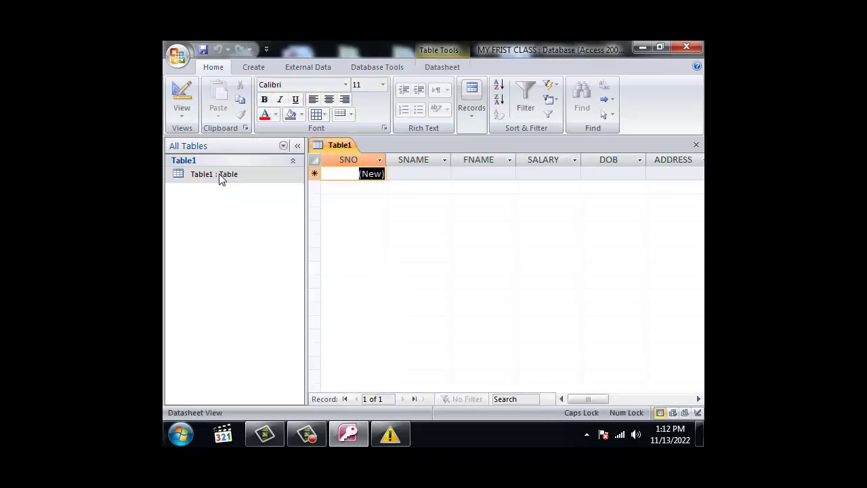
pyautogui.click(413, 172)
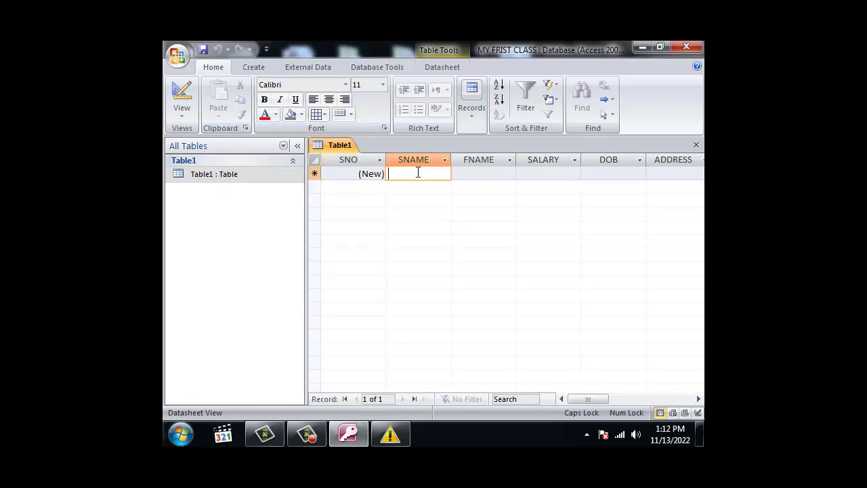
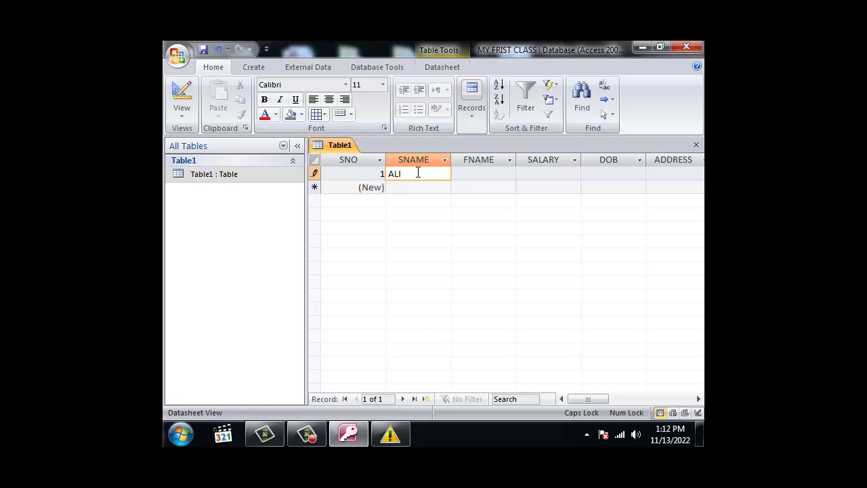
pyautogui.press('Tab')
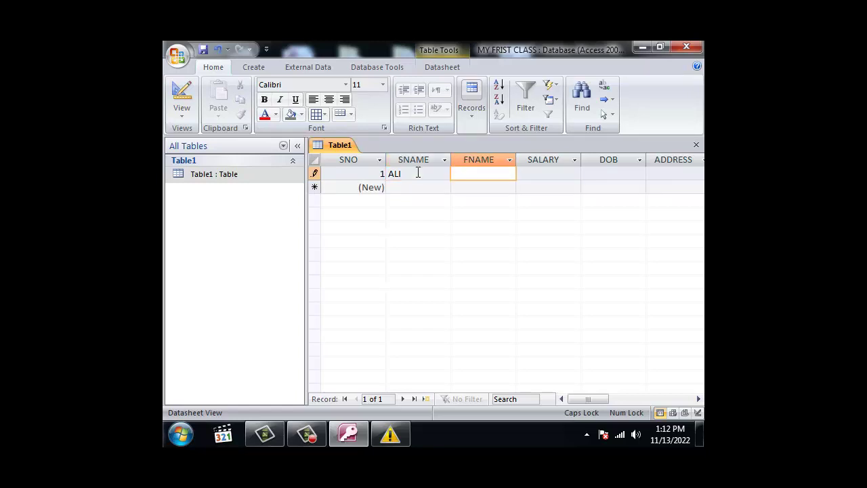
pyautogui.press('Tab')
pyautogui.write('89789')
pyautogui.press('Tab')
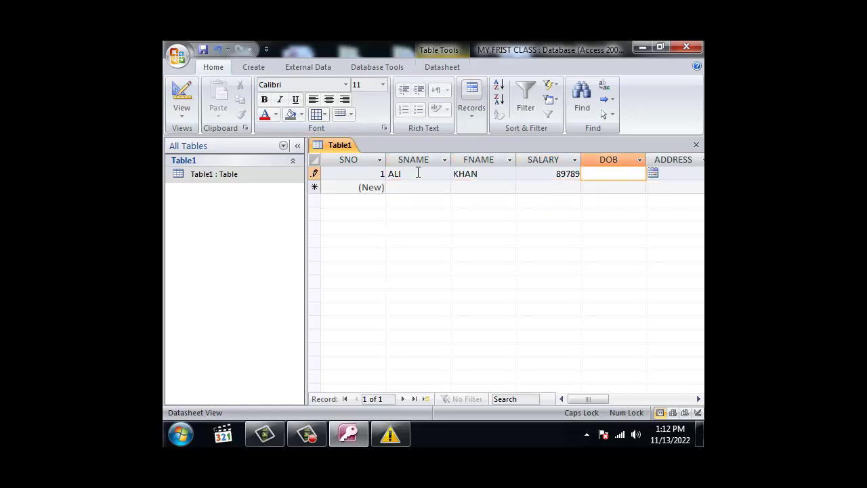
pyautogui.write('12/4')
pyautogui.write('/1999')
pyautogui.press('Tab')
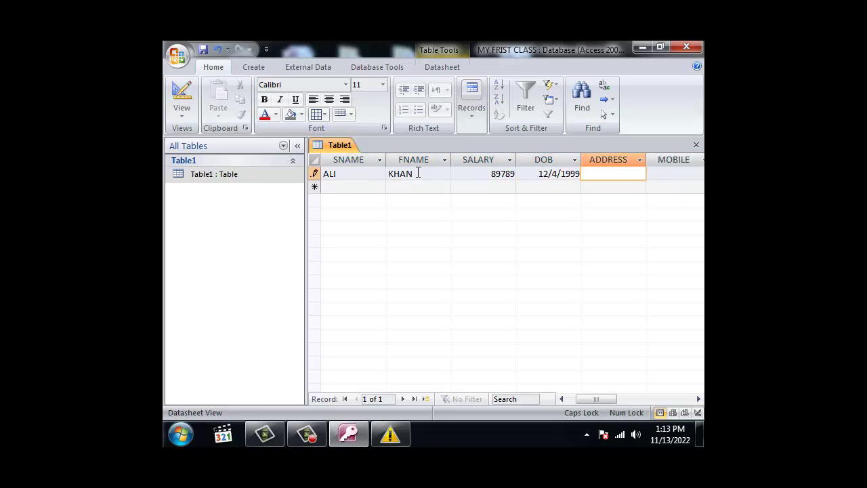
# Step: Enter the student's street address, mobile number and e-mail address in the record
pyautogui.write('C')
pyautogui.press('BackSpace')
pyautogui.press('Tab')
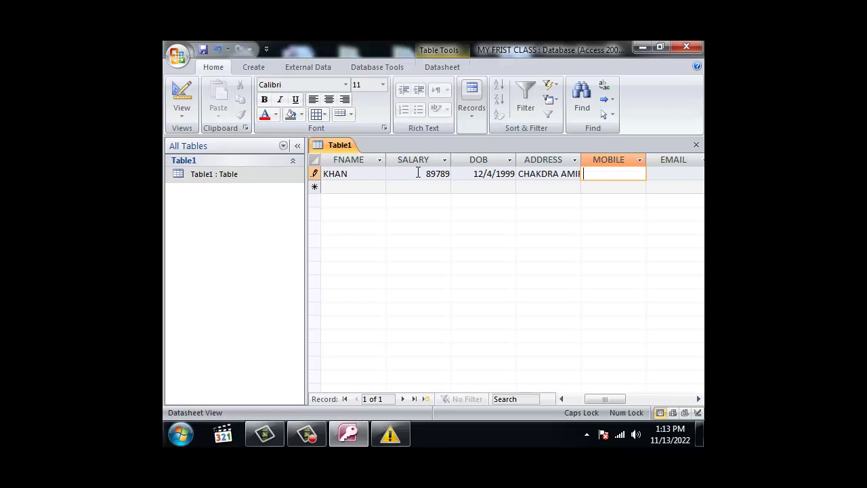
pyautogui.press('Tab')
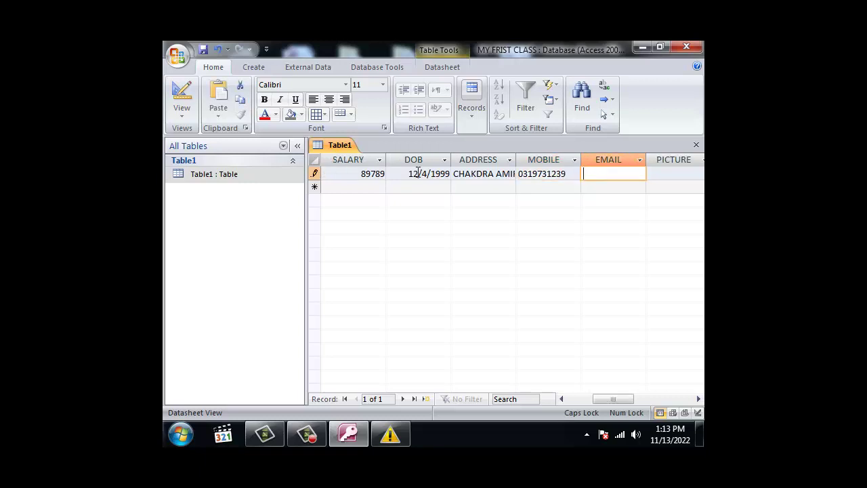
pyautogui.press('Tab')
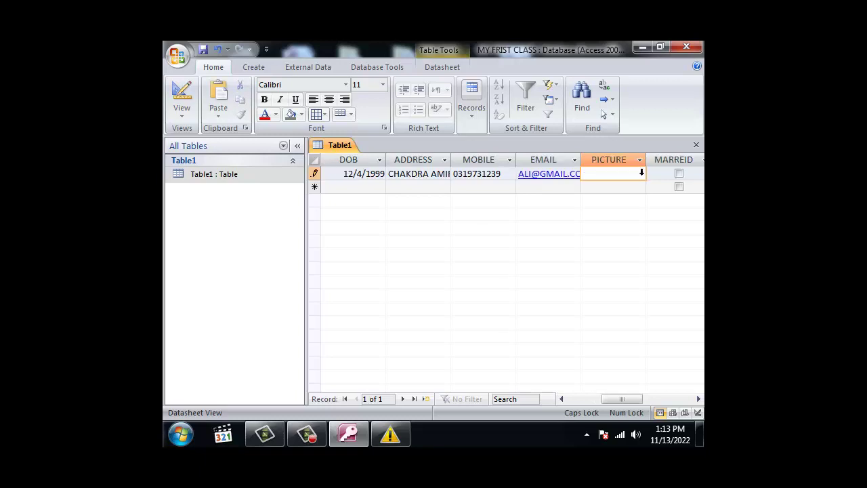
# Step: Set up a linked Insert Object from file for the PICTURE cell
pyautogui.rightClick(616, 177)
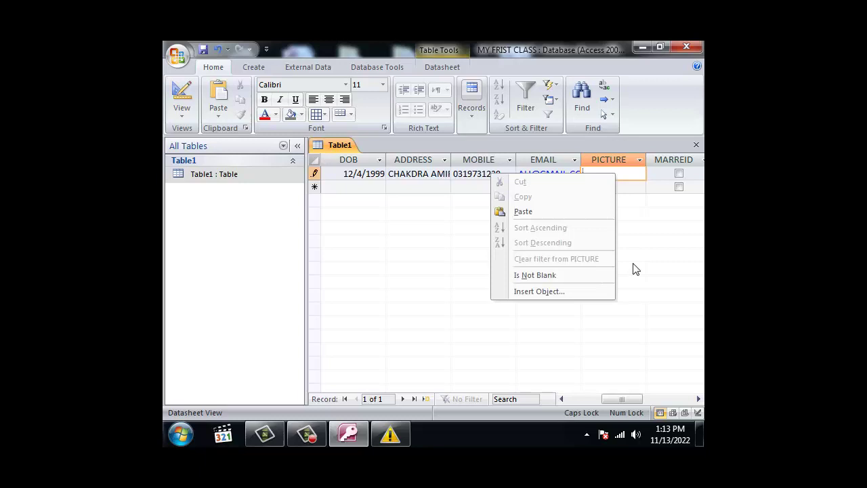
pyautogui.click(544, 292)
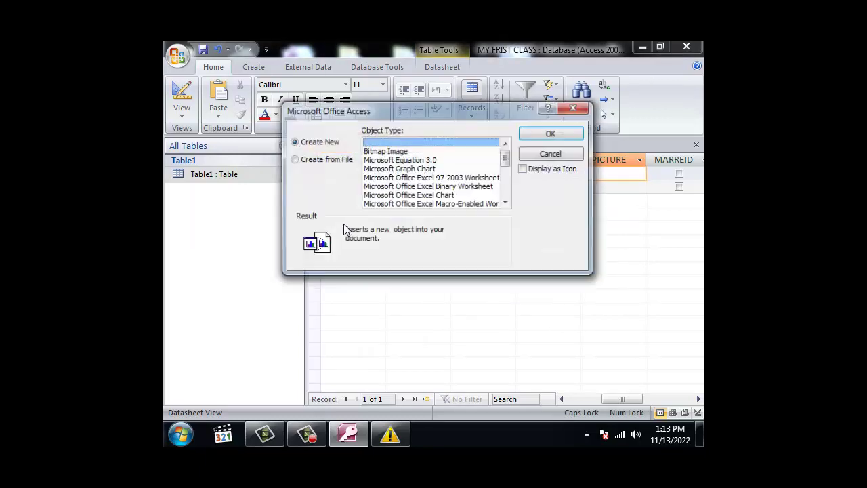
pyautogui.click(319, 163)
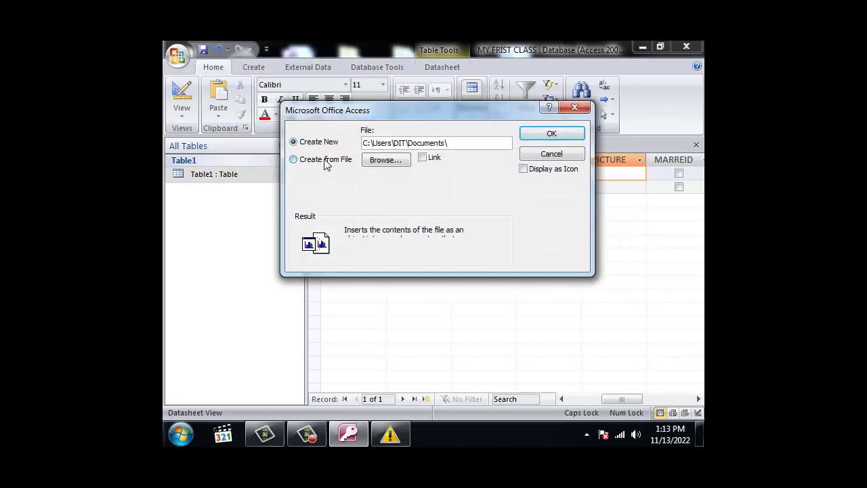
pyautogui.click(422, 158)
pyautogui.click(382, 161)
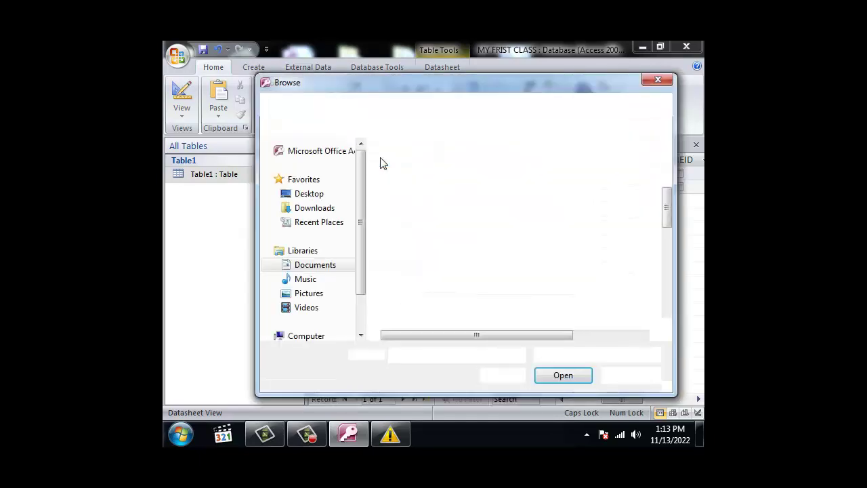
# Step: Choose image 2 from Desktop\New folder (2) and insert it as the linked picture
pyautogui.click(311, 198)
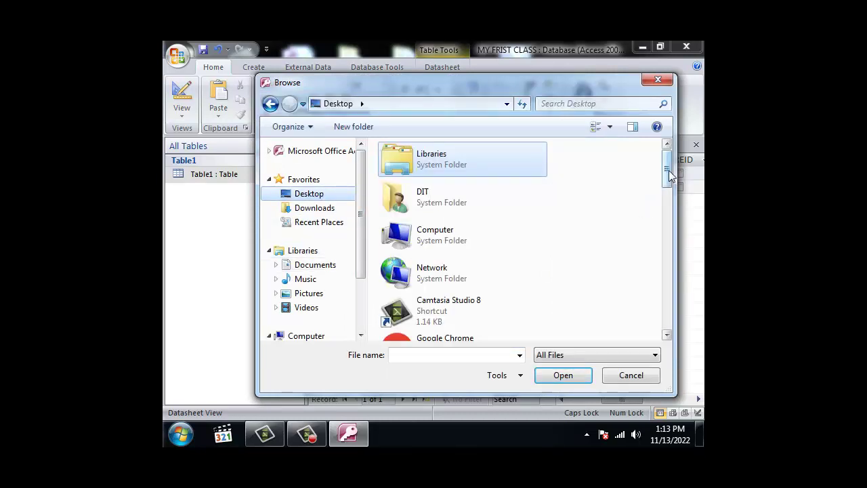
pyautogui.moveTo(669, 175); pyautogui.dragTo(666, 219)
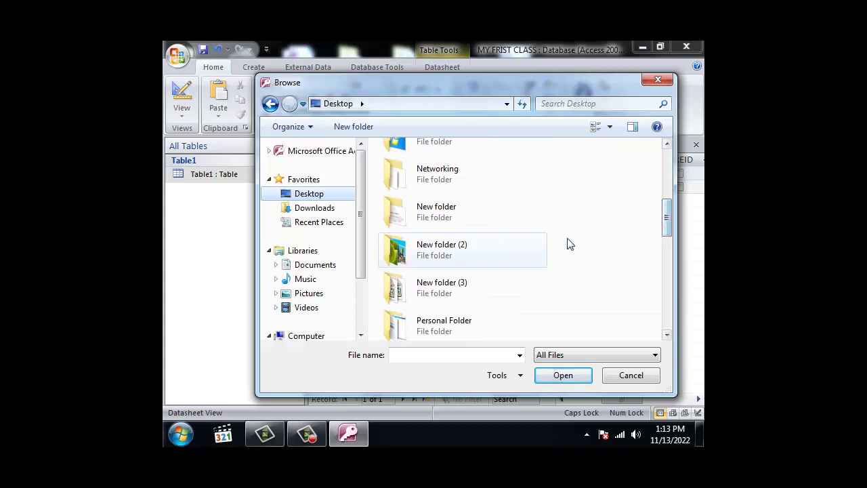
pyautogui.scroll(-2, 583, 246)
pyautogui.scroll(-1, 590, 245)
pyautogui.moveTo(667, 224)
pyautogui.mouseDown()
pyautogui.moveTo(666, 307)
pyautogui.moveTo(654, 228)
pyautogui.mouseUp()
pyautogui.click(516, 218)
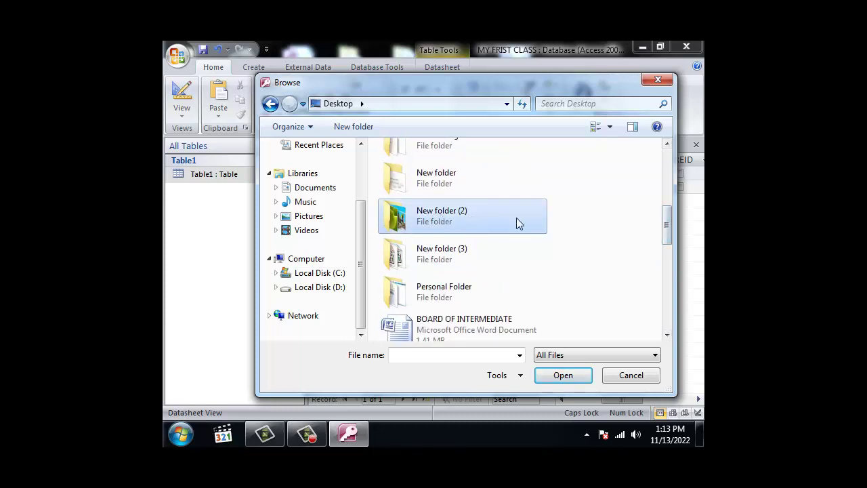
pyautogui.doubleClick(516, 218)
pyautogui.click(497, 175)
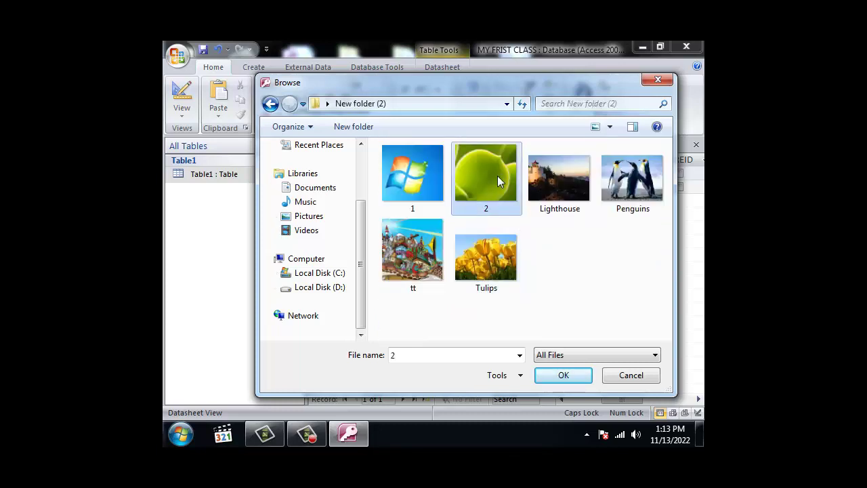
pyautogui.click(584, 377)
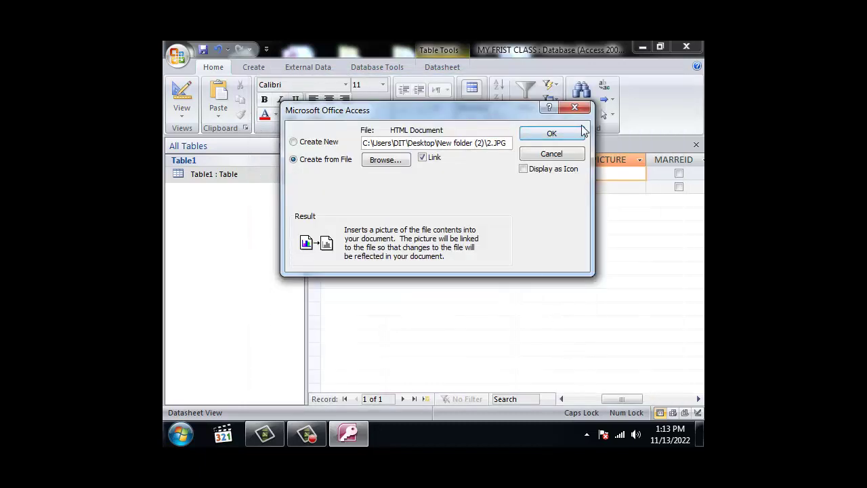
pyautogui.click(574, 133)
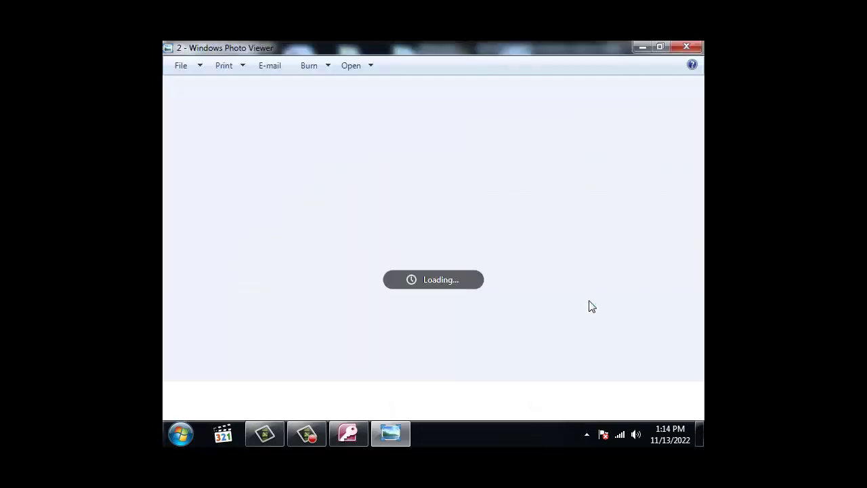
# Step: Close the photo viewer and toggle the record's MARREID checkbox
pyautogui.click(686, 47)
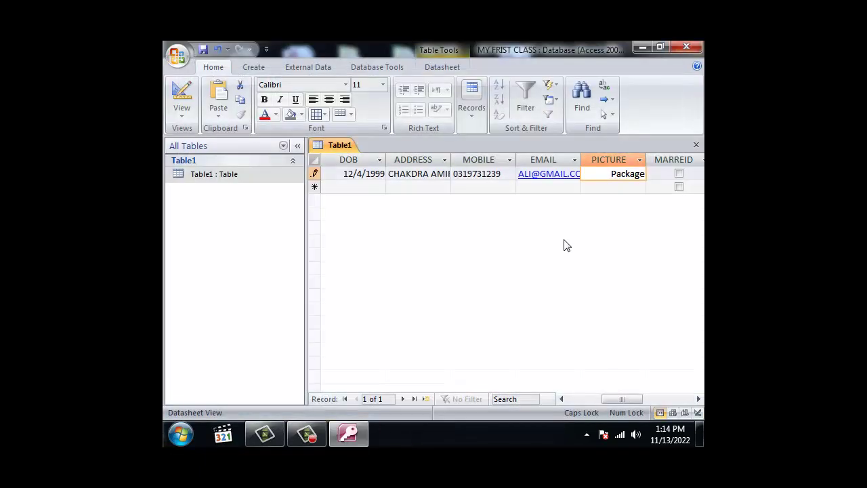
pyautogui.press('Tab')
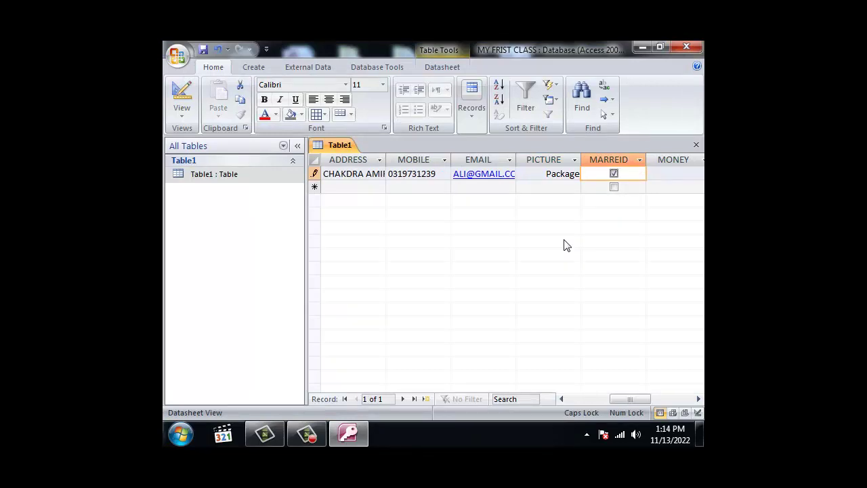
pyautogui.press('space')
# Step: Enter 89798789 in MONEY, save the record, and dismiss the colour-scheme prompt
pyautogui.press('Tab')
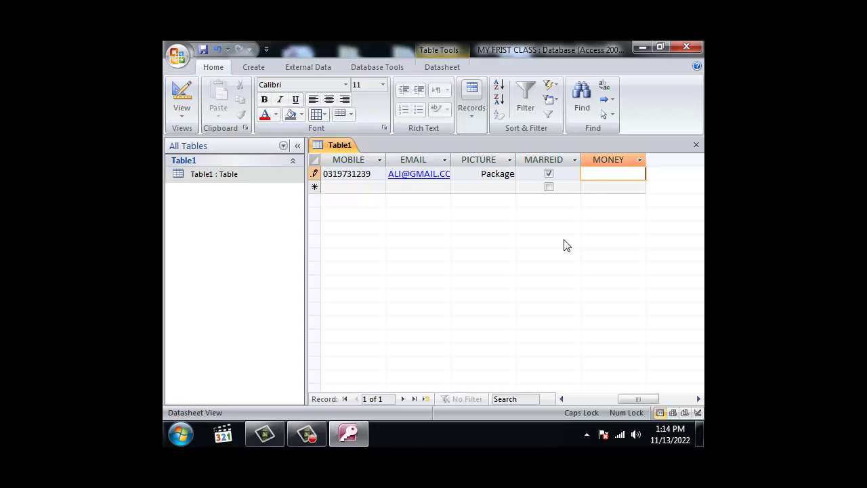
pyautogui.write('89798789')
pyautogui.press('Tab')
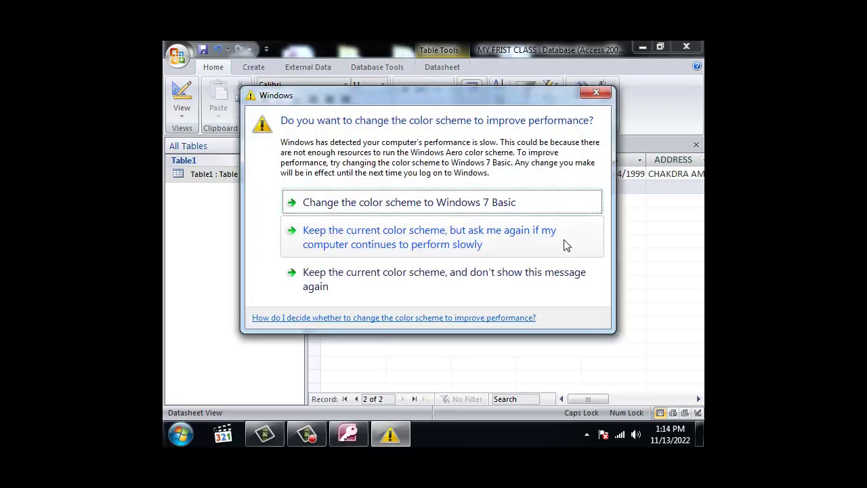
pyautogui.click(596, 92)
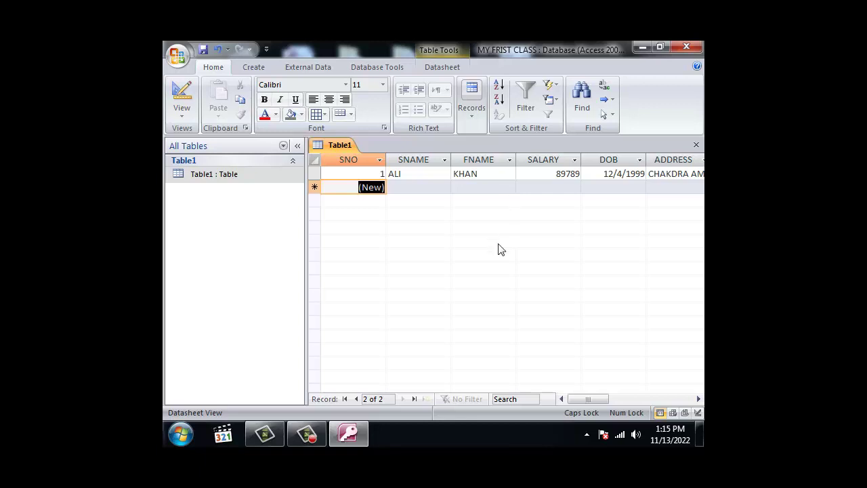
# Step: Close the Table1 datasheet tab, leaving the database workspace empty
pyautogui.click(306, 434)
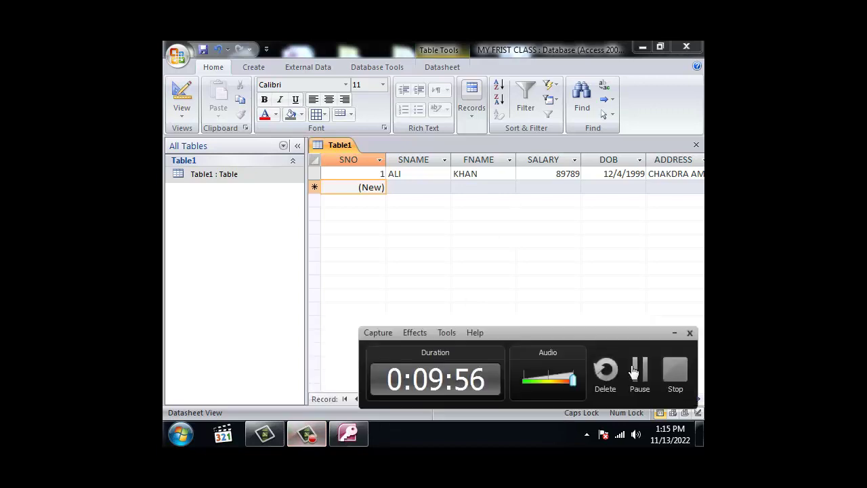
pyautogui.click(635, 369)
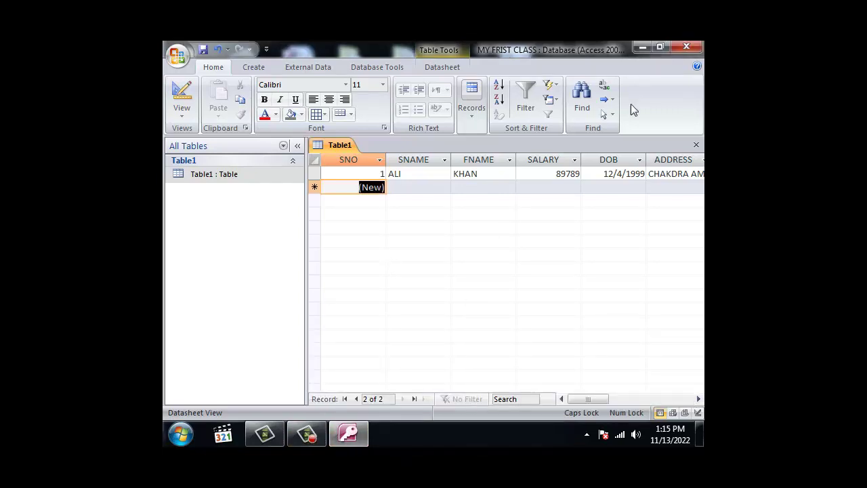
pyautogui.click(695, 144)
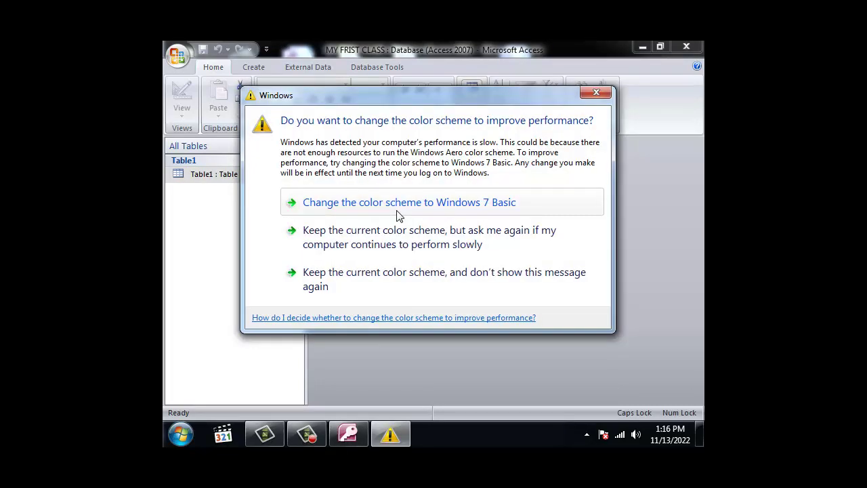
# Step: Dismiss the colour-scheme prompt and create a new table in Table Design view
pyautogui.click(597, 94)
pyautogui.click(256, 69)
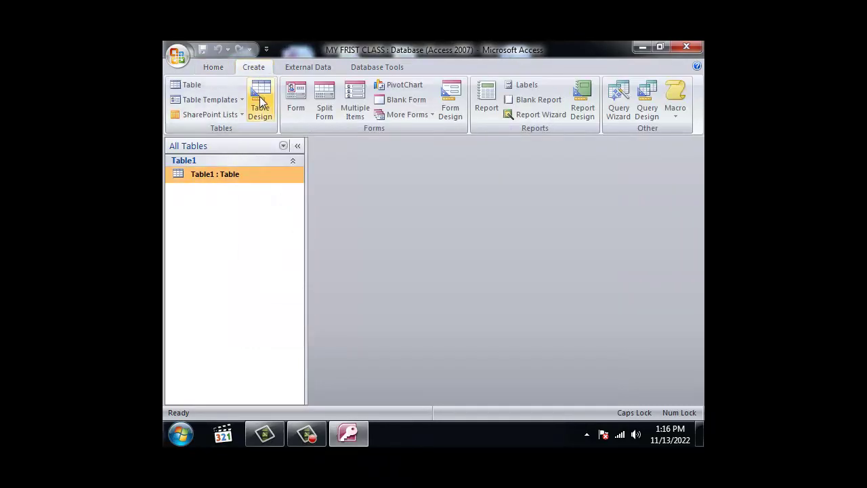
pyautogui.click(259, 99)
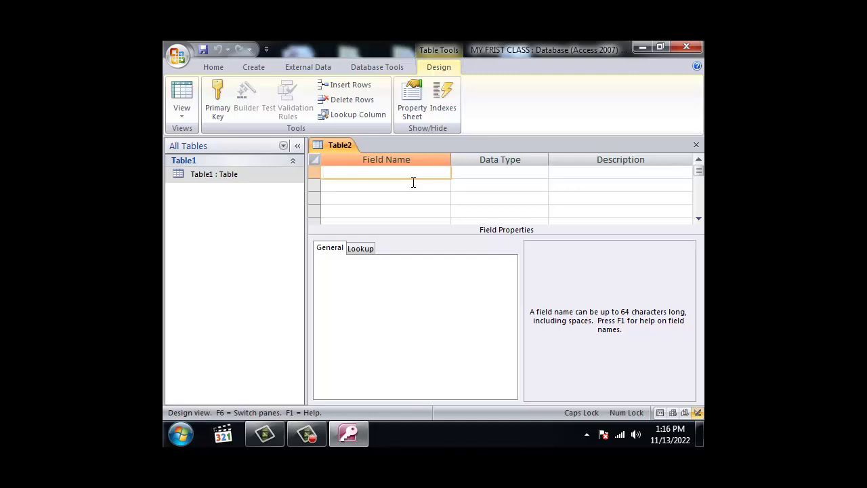
# Step: Name the first field ROLLNO and give it the Number data type
pyautogui.write('SNO')
pyautogui.press('Tab')
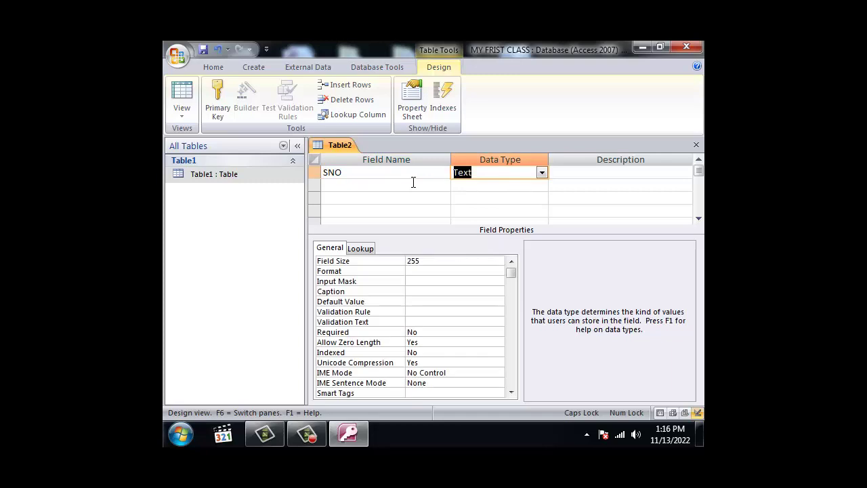
pyautogui.hotkey('shift', 'Tab')
pyautogui.write('ROLLNO')
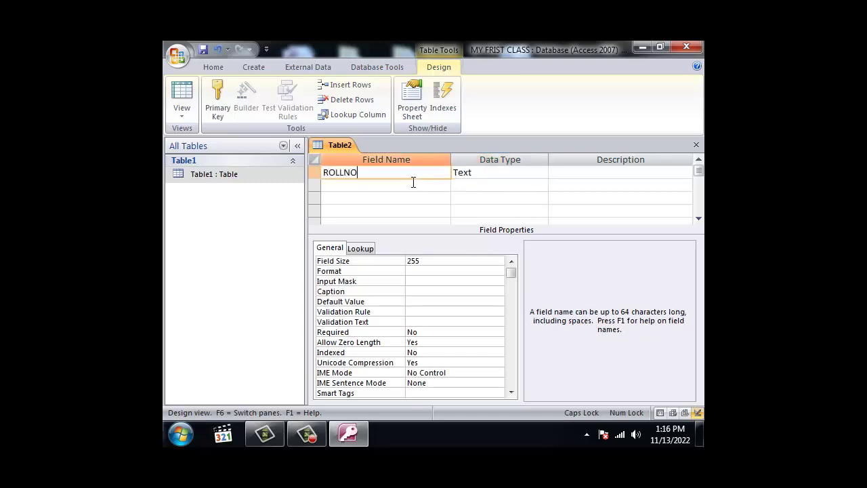
pyautogui.press('Tab')
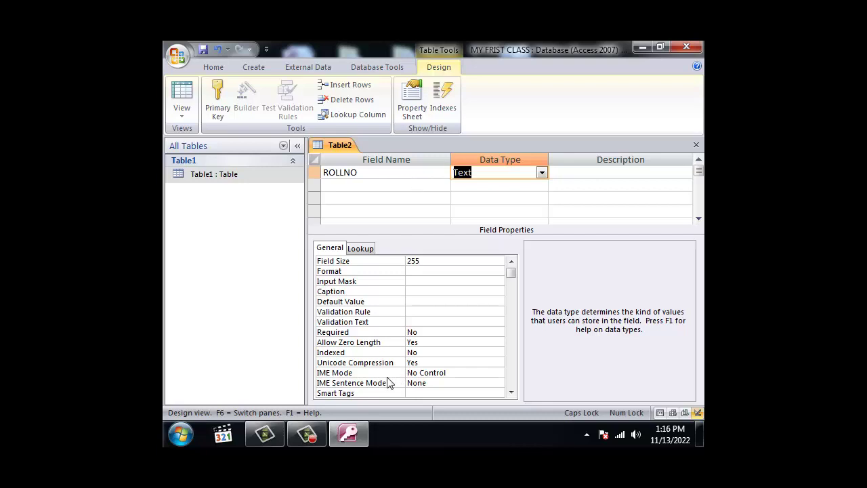
pyautogui.click(306, 434)
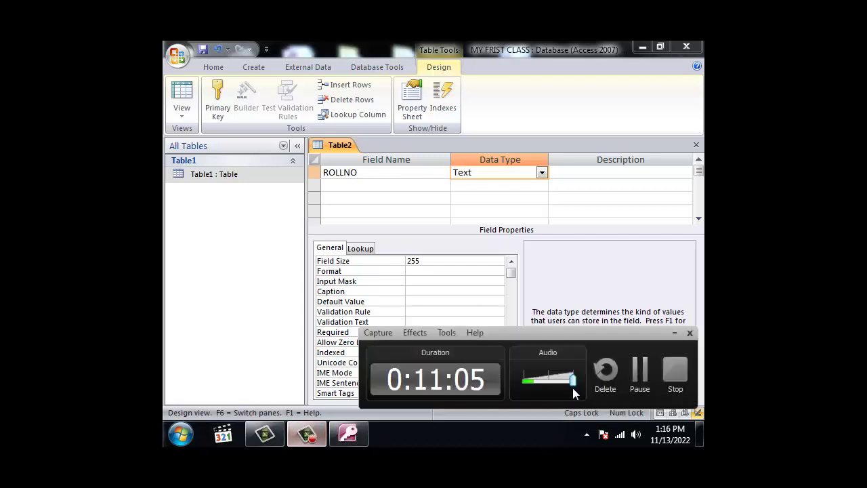
pyautogui.click(640, 371)
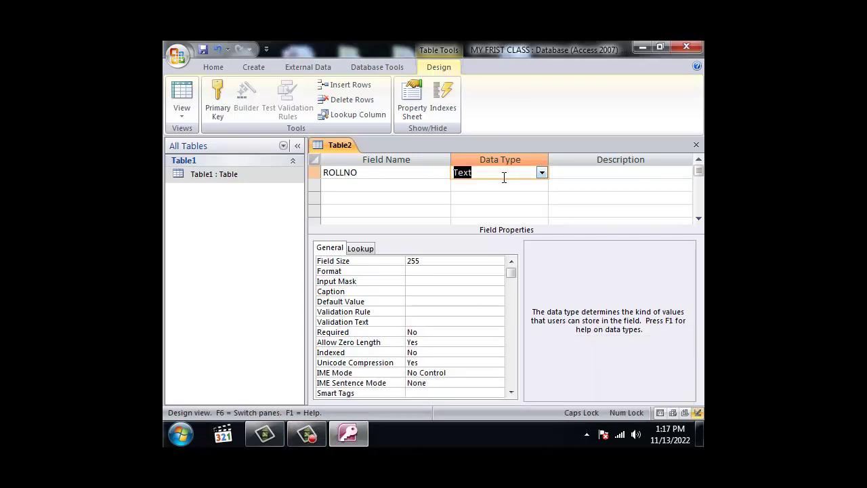
pyautogui.write('n')
pyautogui.press('Return')
# Step: Add SNAME and FNAME as Text fields and CLASS as a Memo field
pyautogui.press('Return')
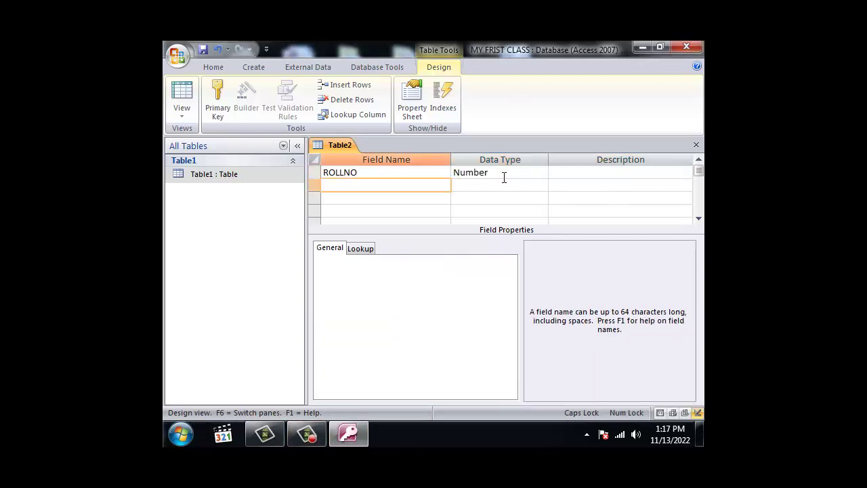
pyautogui.write('SNAME')
pyautogui.press('Return')
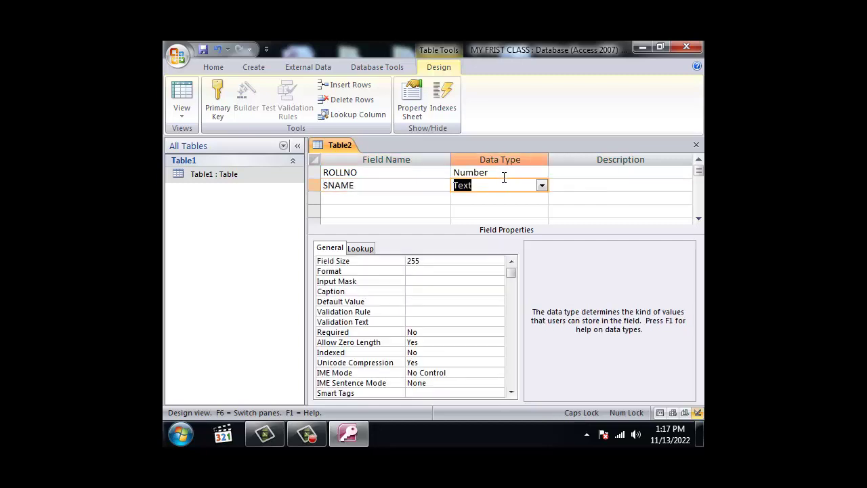
pyautogui.press('Return')
pyautogui.press('Return')
pyautogui.write('FNAME')
pyautogui.press('Return')
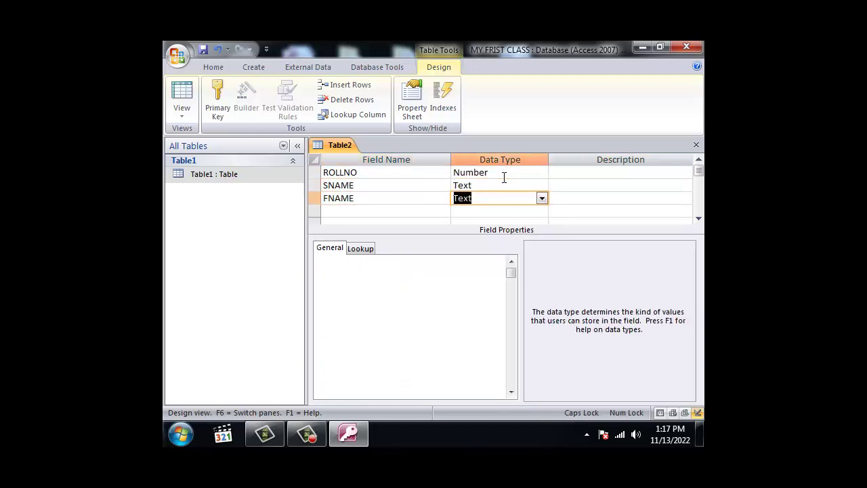
pyautogui.press('Return')
pyautogui.press('Return')
pyautogui.write('CLASS')
pyautogui.press('Return')
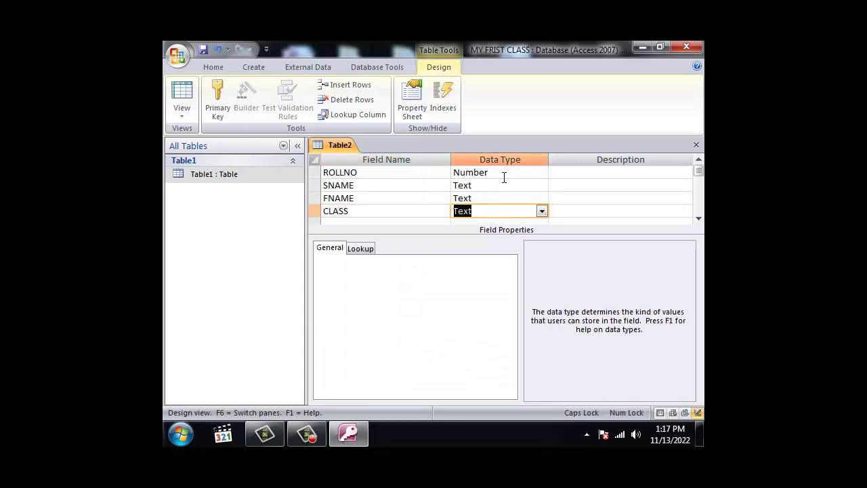
pyautogui.write('m')
pyautogui.press('Return')
pyautogui.press('Return')
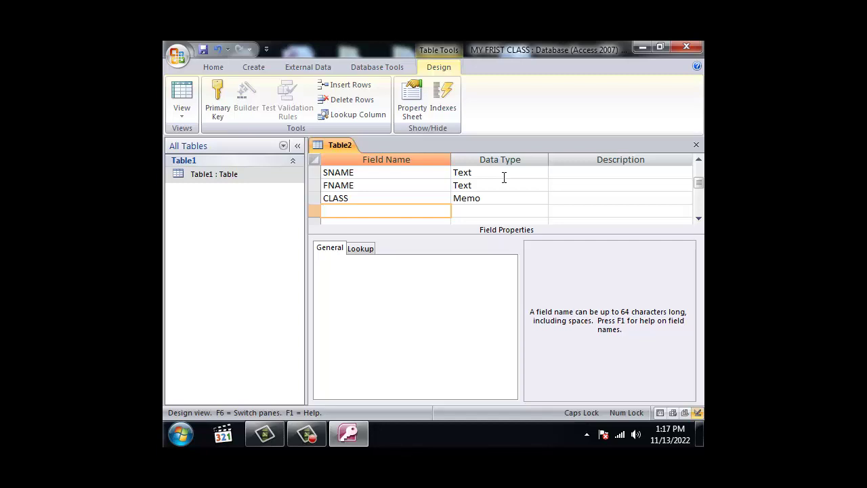
# Step: Add ADDRESS and CONTACT NO as Memo fields and GENDER as a Text field
pyautogui.write('ADDRESS')
pyautogui.press('Tab')
pyautogui.write('M')
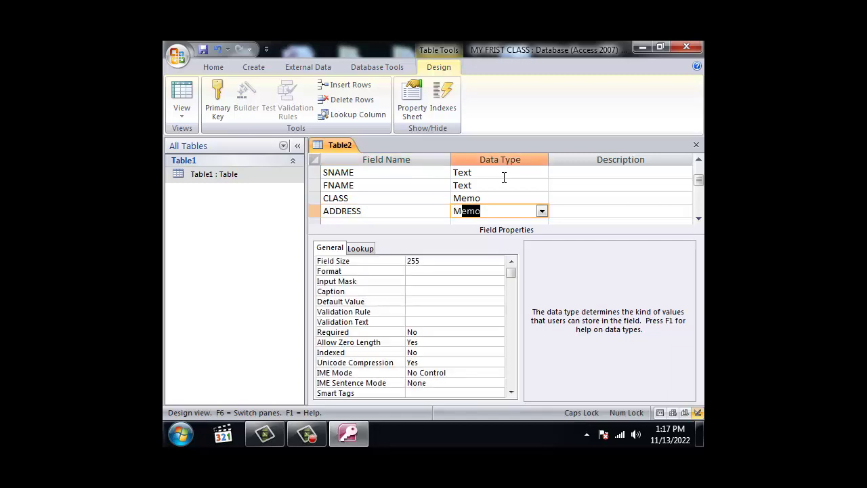
pyautogui.press('Tab')
pyautogui.press('Tab')
pyautogui.write('CONTACT N')
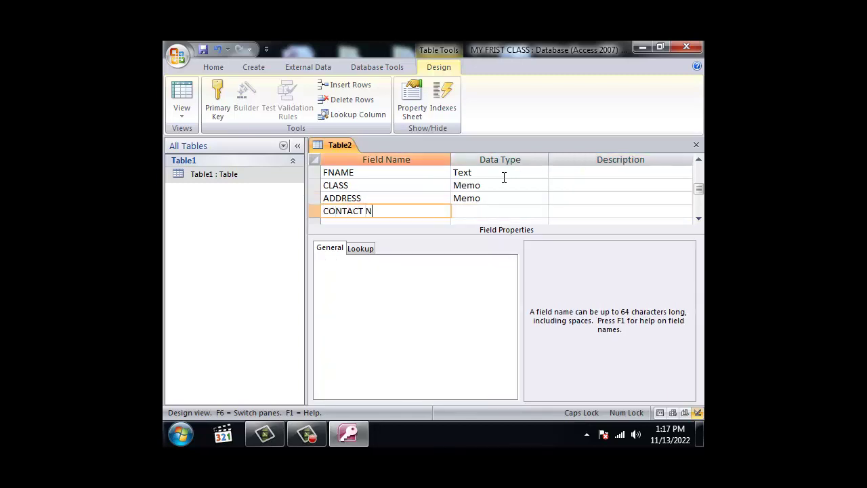
pyautogui.write('O')
pyautogui.press('Tab')
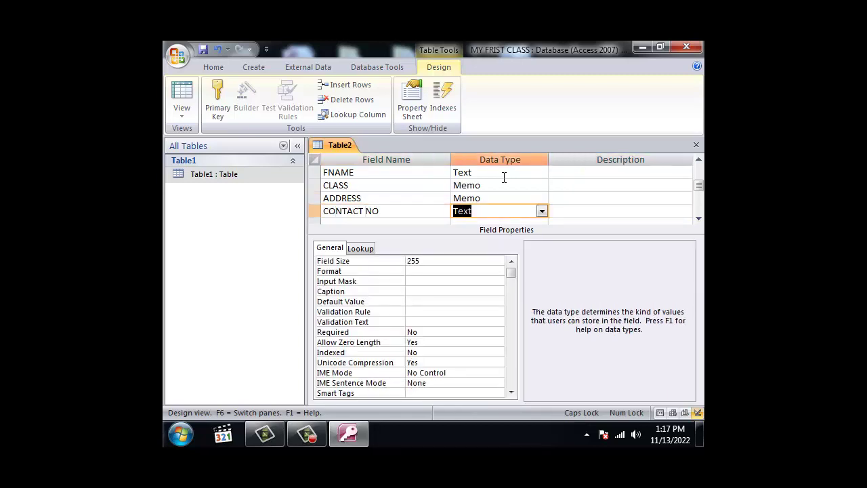
pyautogui.write('m')
pyautogui.press('Tab')
pyautogui.press('Tab')
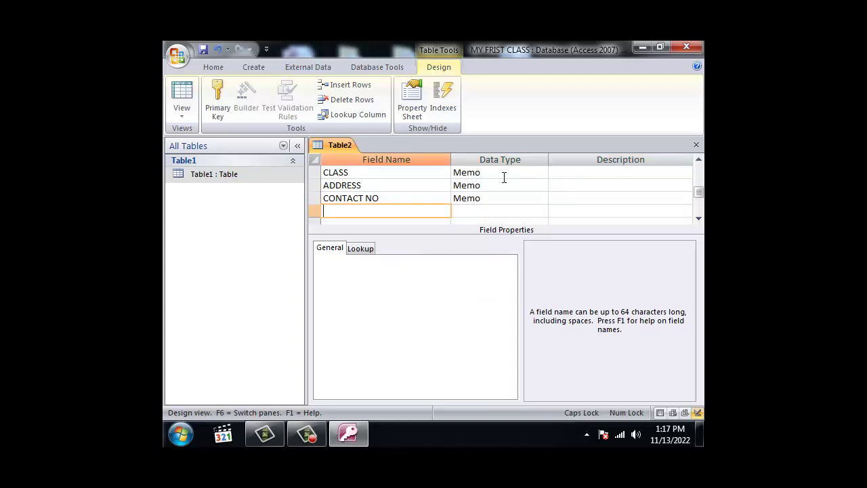
pyautogui.write('GENDER')
pyautogui.press('Tab')
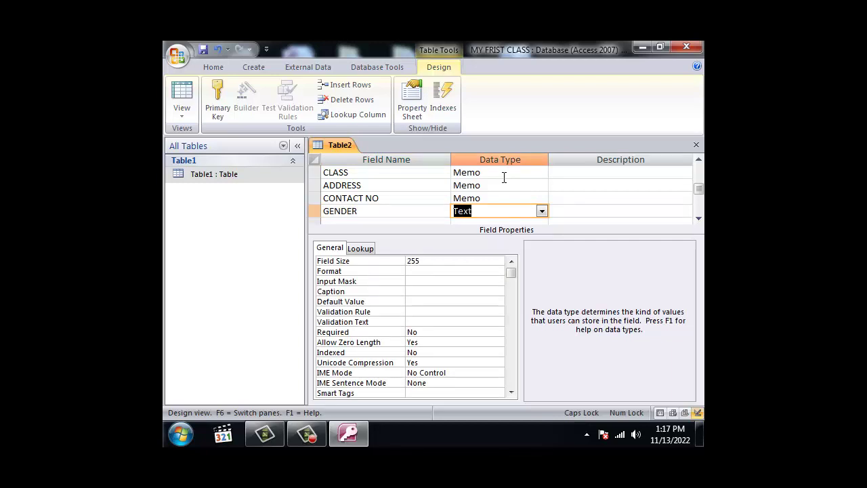
pyautogui.write('m')
pyautogui.press('BackSpace')
pyautogui.press('BackSpace')
pyautogui.write('t')
pyautogui.press('Tab')
pyautogui.press('Tab')
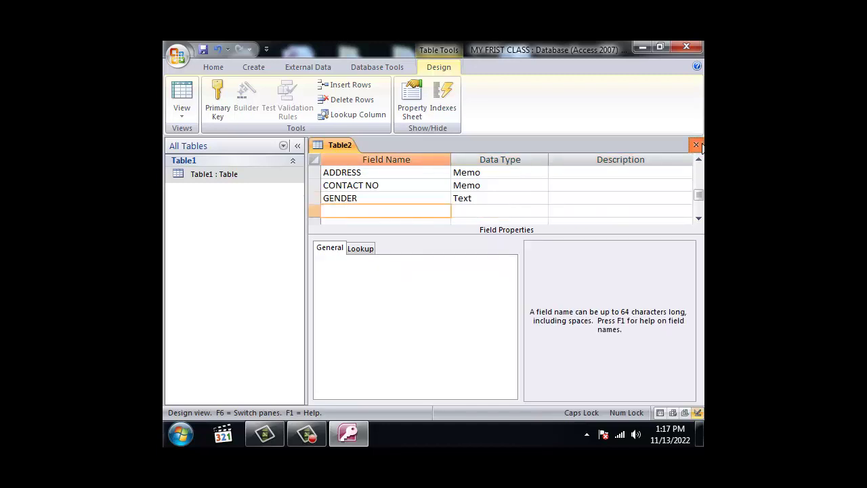
# Step: Close Table2, save it under the name STUDENT, and decline creating a primary key
pyautogui.click(696, 145)
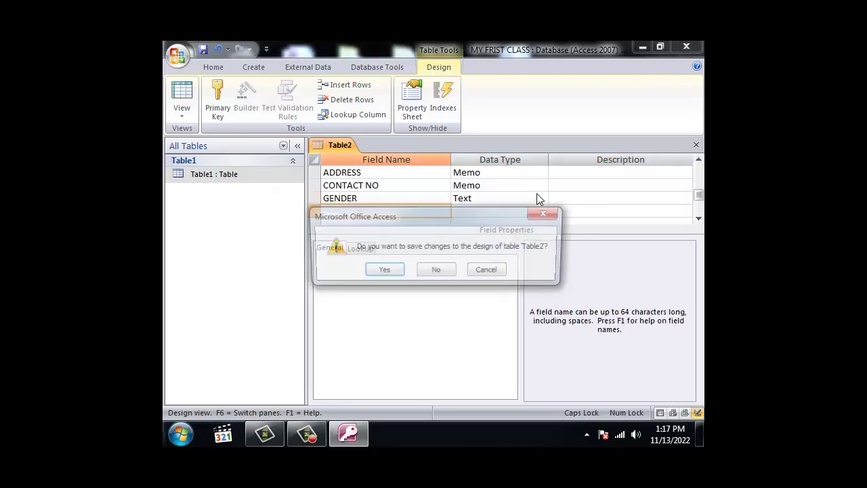
pyautogui.click(396, 271)
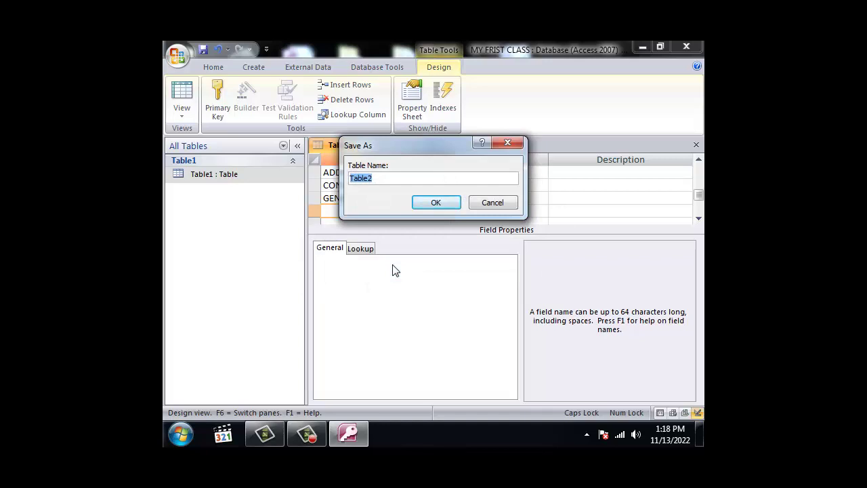
pyautogui.write('STUDENT')
pyautogui.click(446, 204)
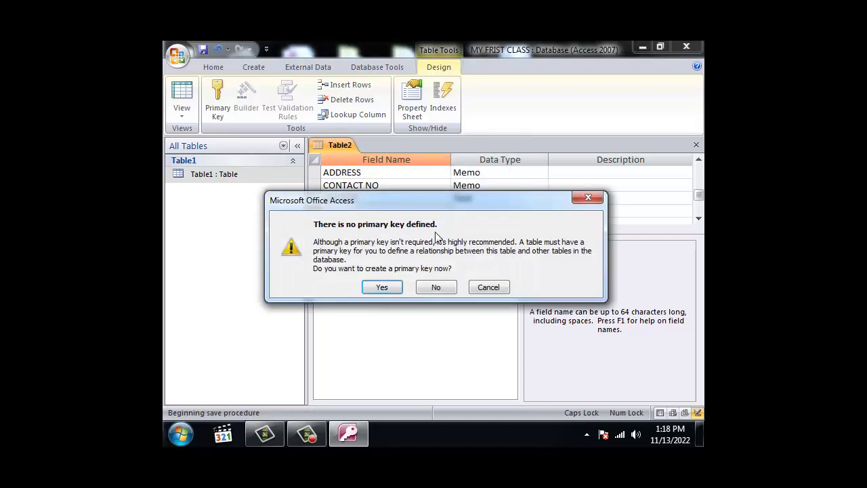
pyautogui.click(436, 287)
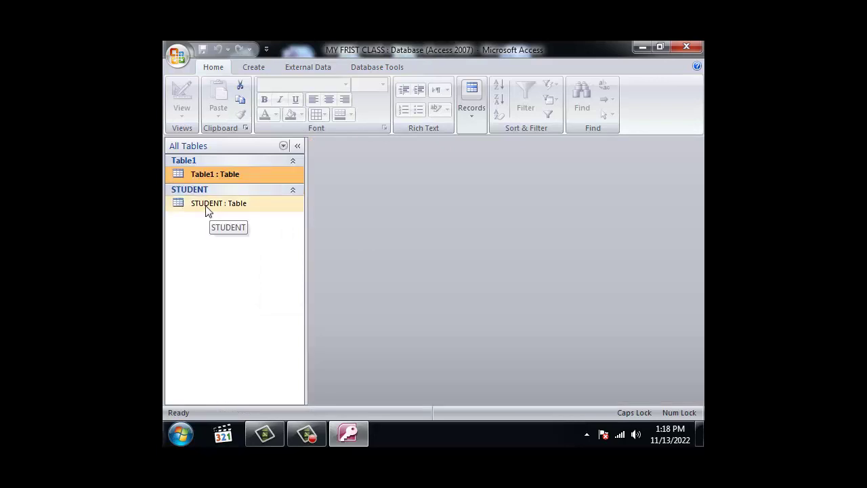
# Step: Open STUDENT and enter record one: roll 76767, names, class 10TH, address, contact number, gender MALE
pyautogui.doubleClick(207, 211)
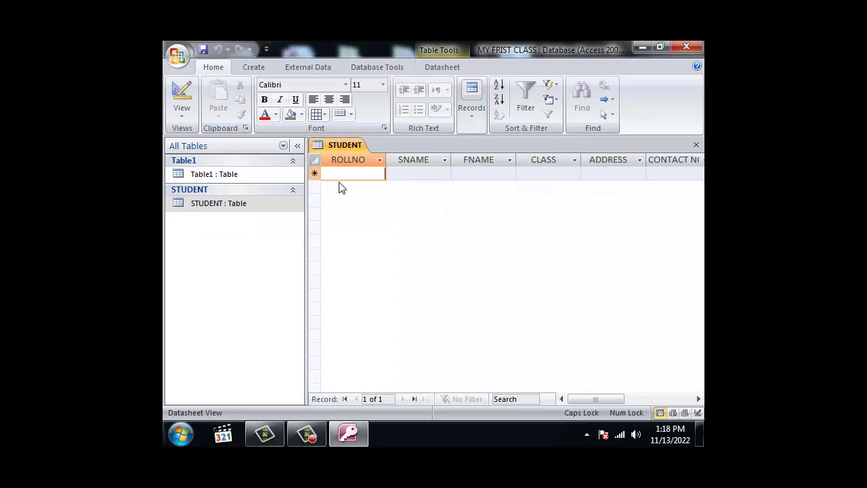
pyautogui.press('Tab')
pyautogui.press('Tab')
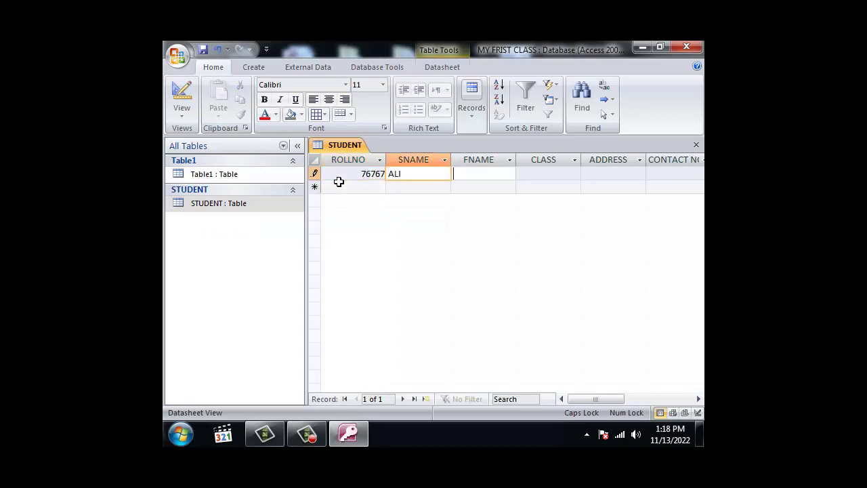
pyautogui.press('Tab')
pyautogui.write('10T')
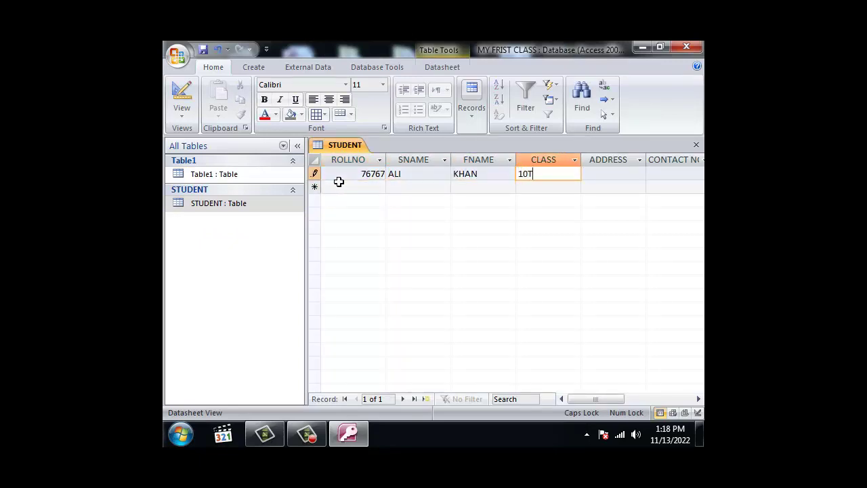
pyautogui.write('H')
pyautogui.press('Tab')
pyautogui.write('SWAT')
pyautogui.press('Tab')
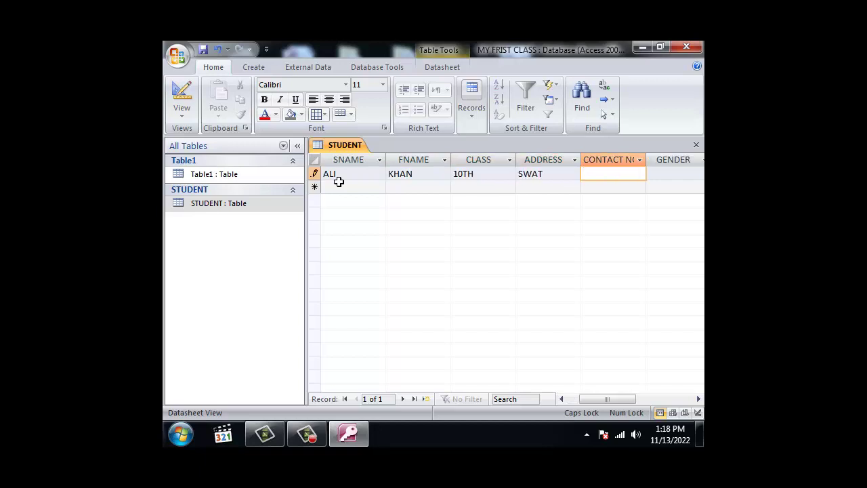
pyautogui.write('8978979')
pyautogui.press('Tab')
pyautogui.write('MALE')
pyautogui.press('Tab')
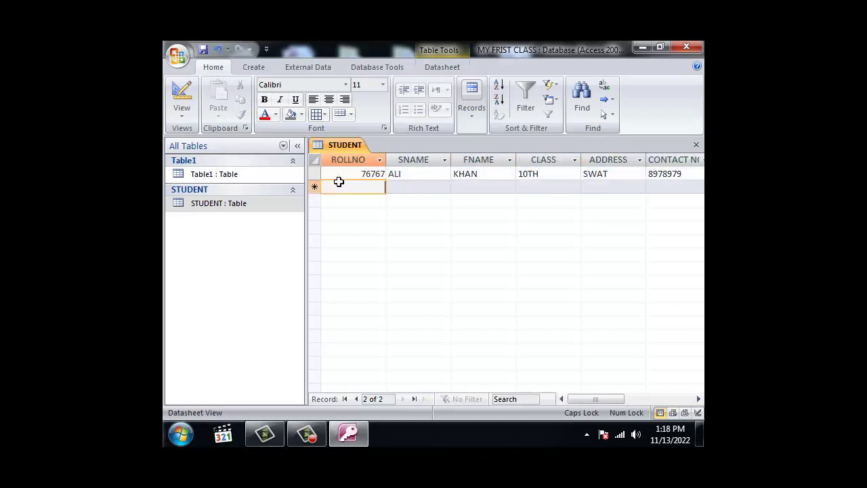
pyautogui.write('545')
pyautogui.press('BackSpace')
pyautogui.press('BackSpace')
pyautogui.press('BackSpace')
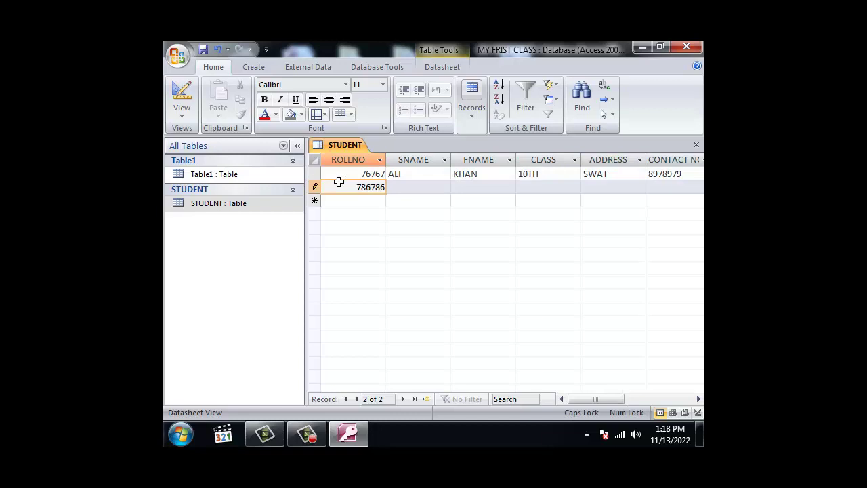
pyautogui.press('Tab')
pyautogui.press('Tab')
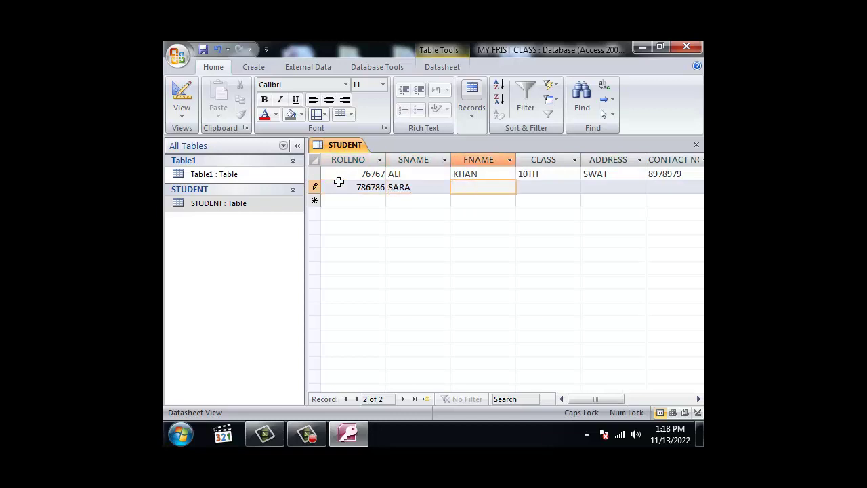
pyautogui.press('Tab')
pyautogui.write('10T')
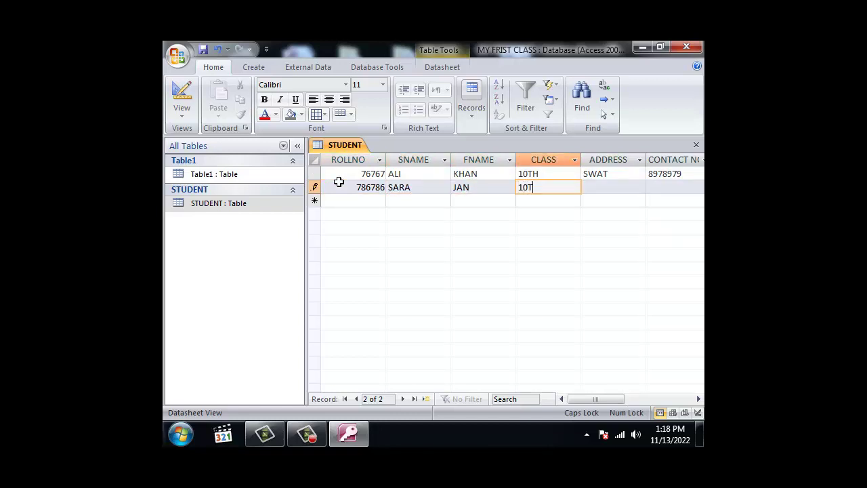
pyautogui.write('H')
pyautogui.press('Tab')
pyautogui.write('DIR')
pyautogui.press('Tab')
pyautogui.write('89789')
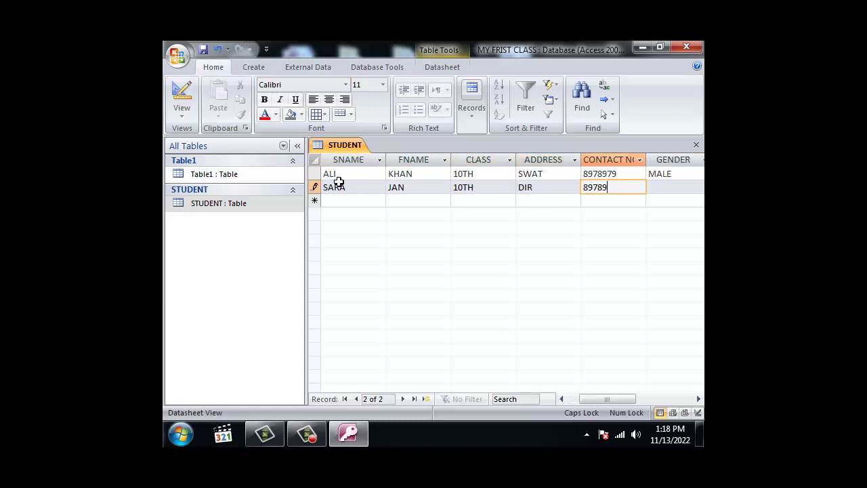
pyautogui.write('7')
pyautogui.press('Tab')
pyautogui.write('MALE')
pyautogui.press('Tab')
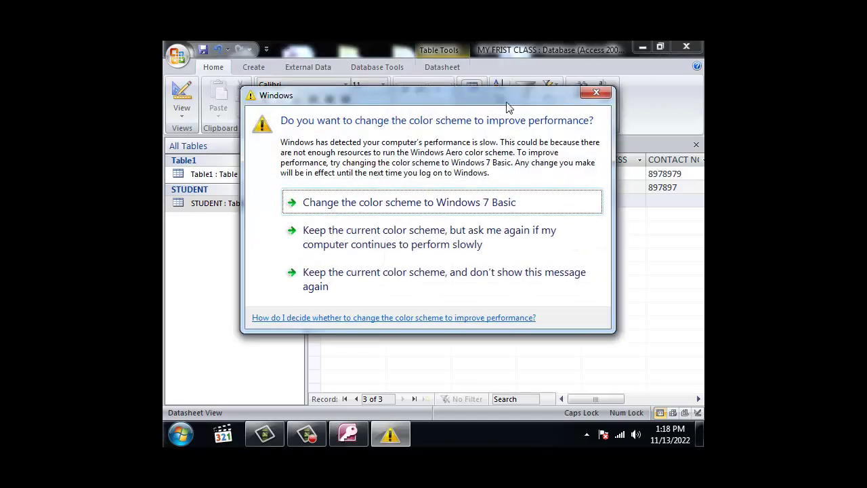
# Step: Dismiss the colour-scheme prompt and close the STUDENT datasheet
pyautogui.click(593, 95)
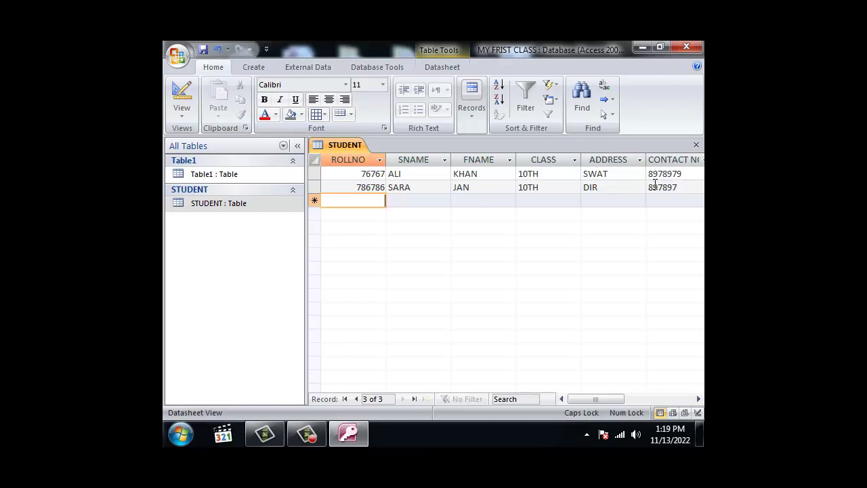
pyautogui.click(695, 144)
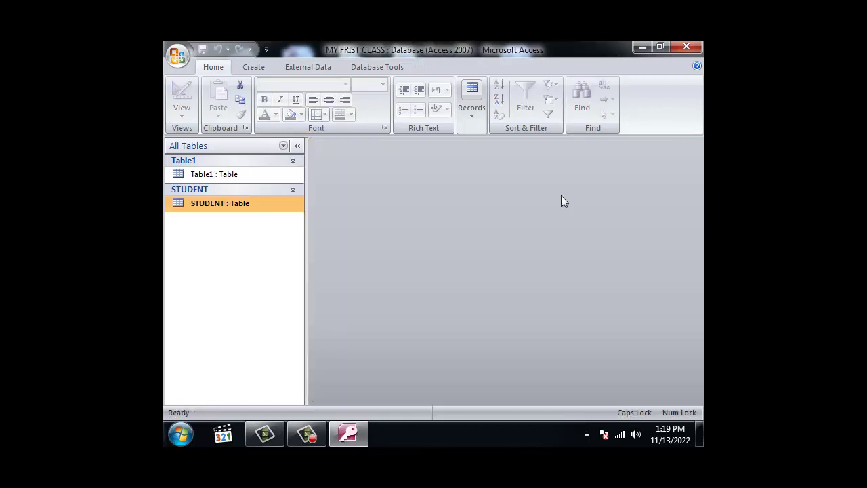
pyautogui.click(306, 434)
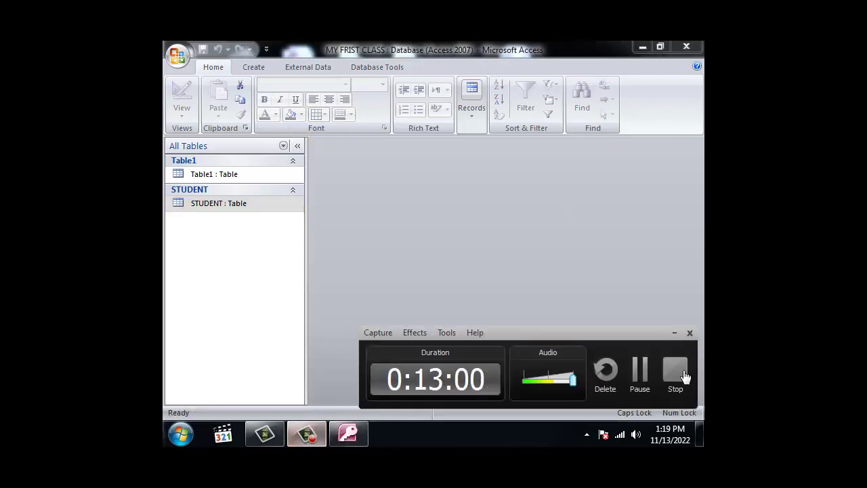